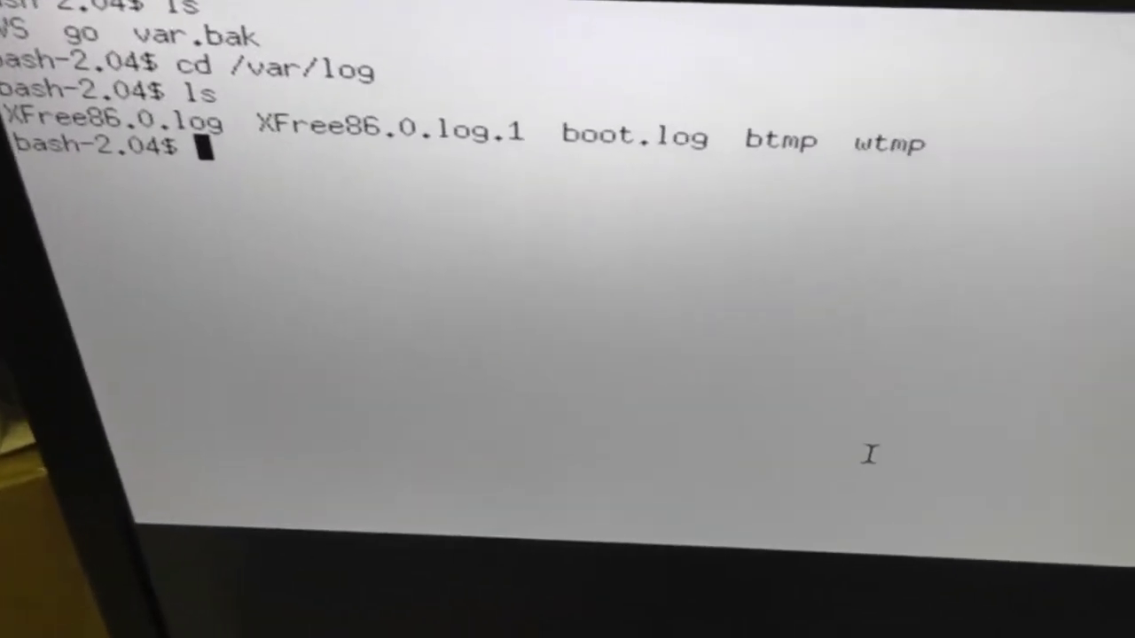
type("reb")
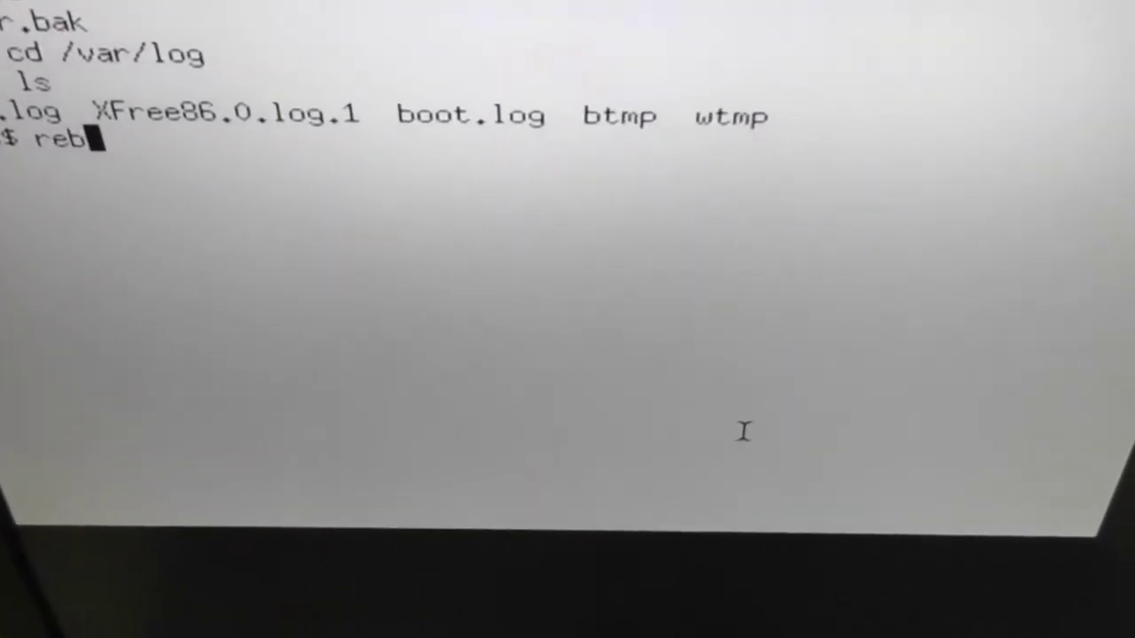
Run the reboot command below the /var/log listing to trigger the going-down-for-reboot broadcast.
key("Return")
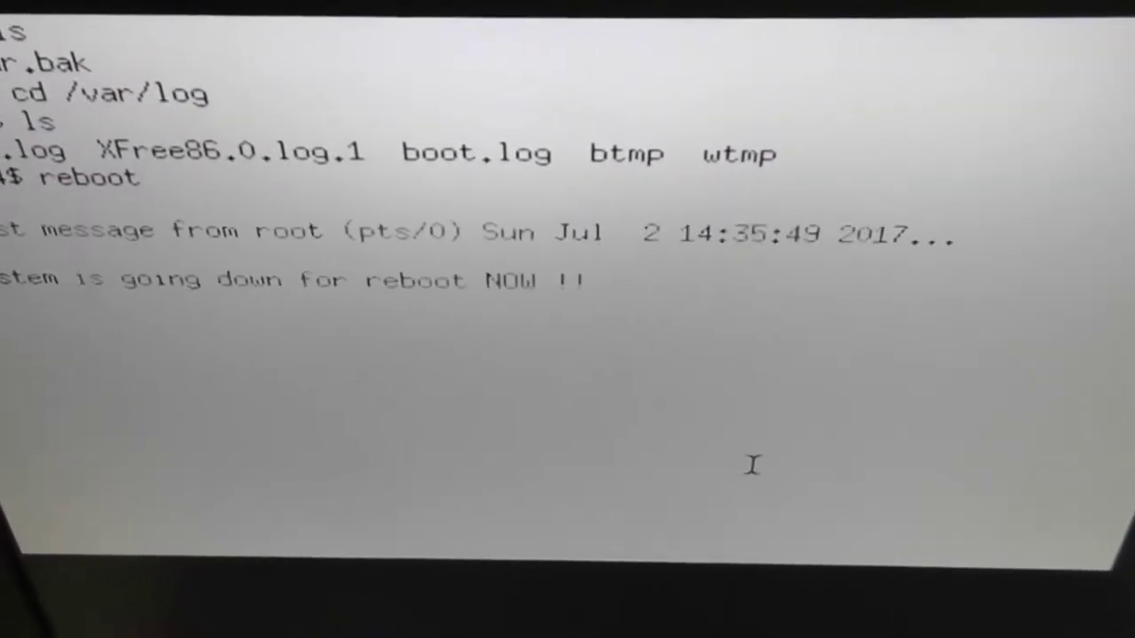
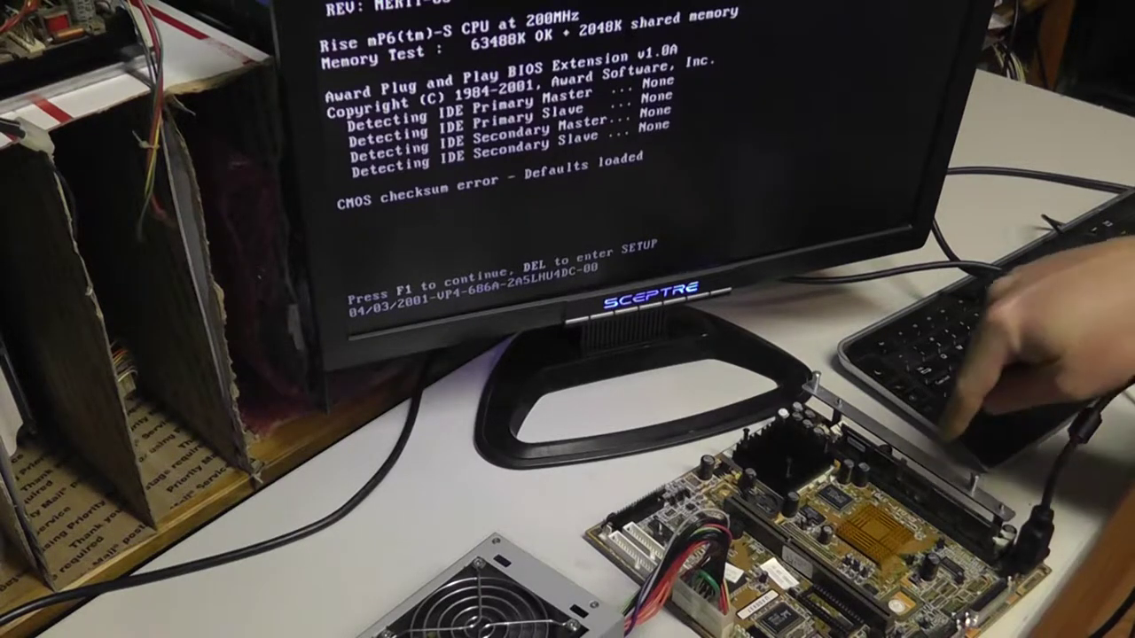
Enter the Award BIOS setup with DEL and open Standard CMOS Setup.
key("F1")
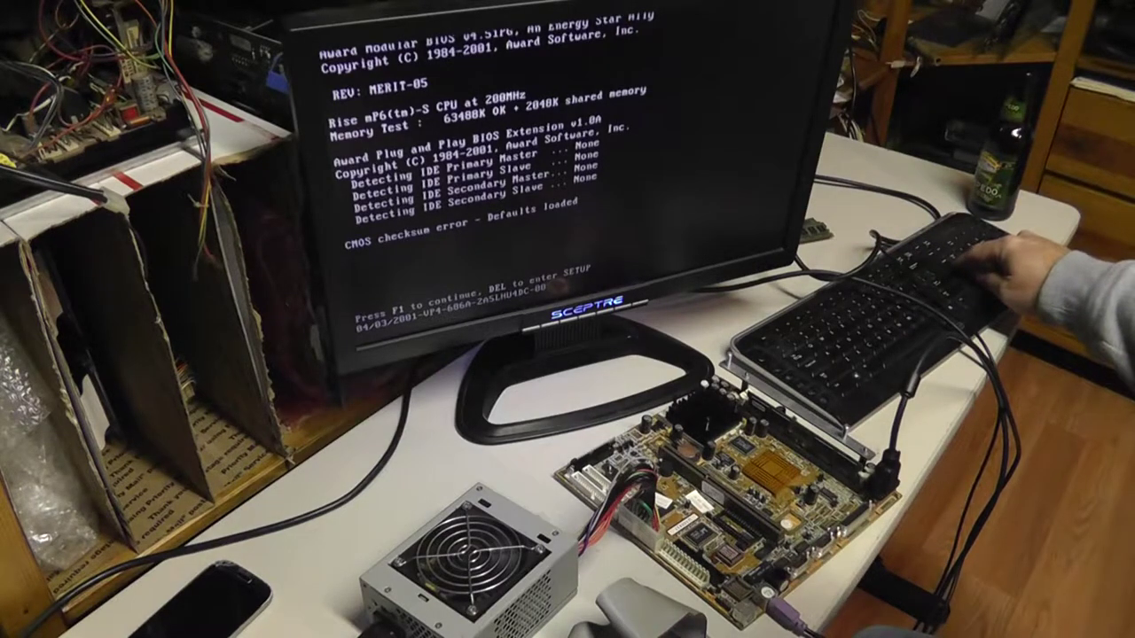
key("Delete")
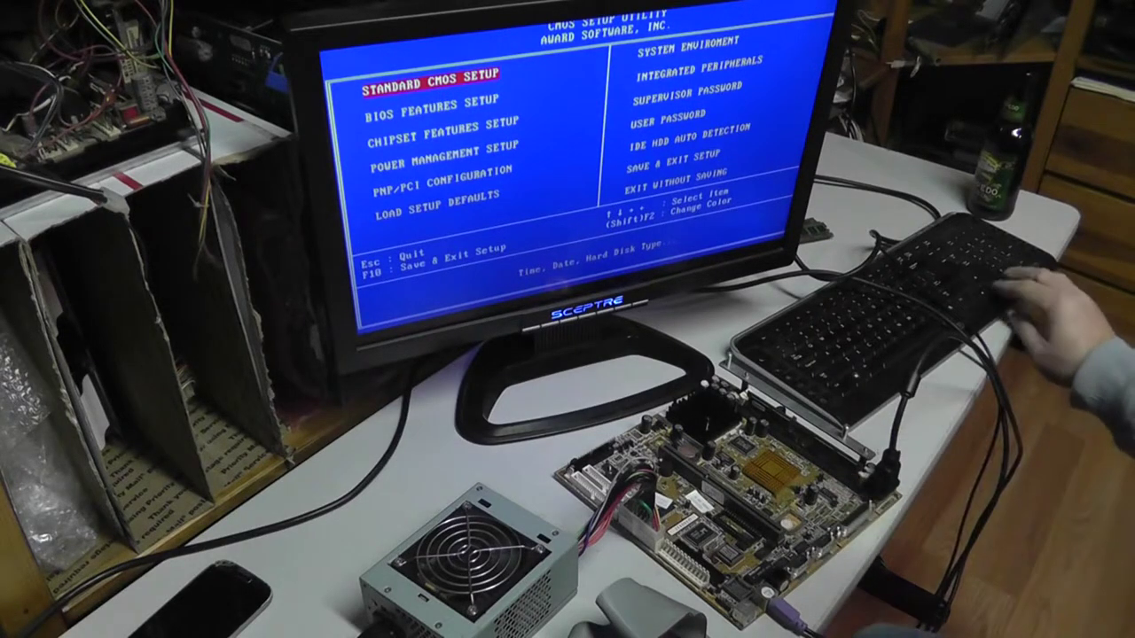
key("Return")
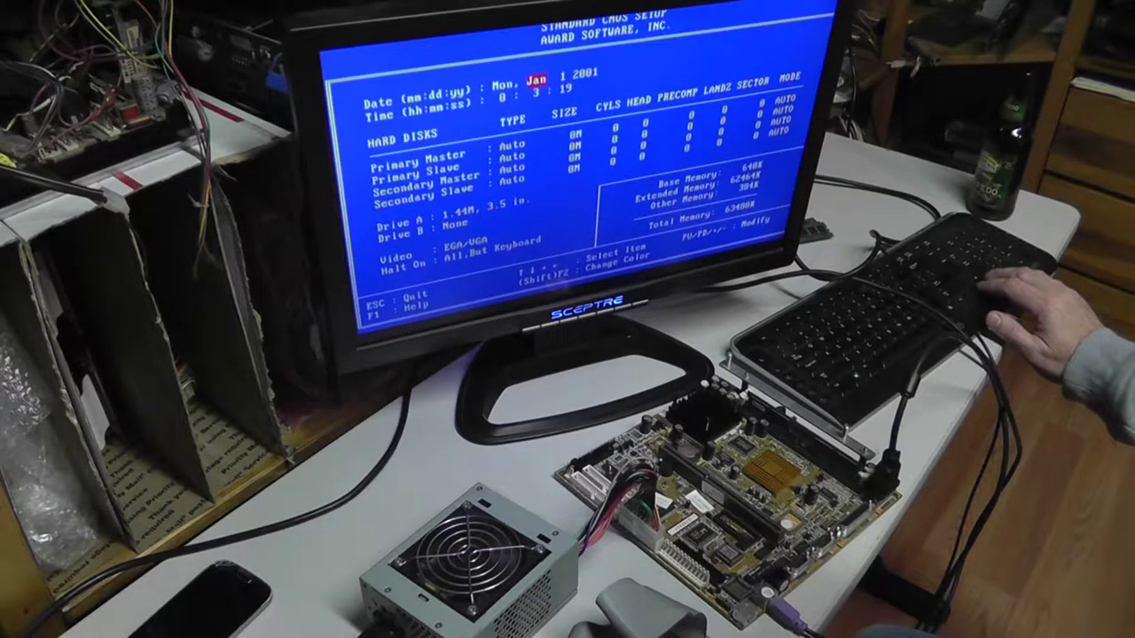
Change the date's day to 6 and year to 2017, giving Fri, Jan 6 2017.
key("Right")
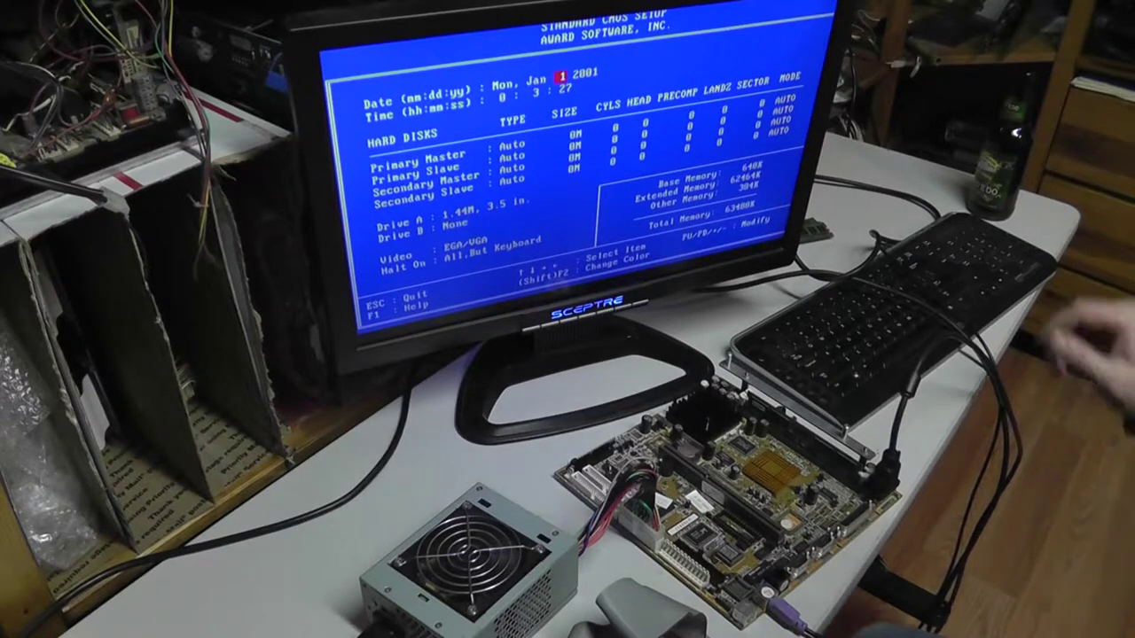
key("Right")
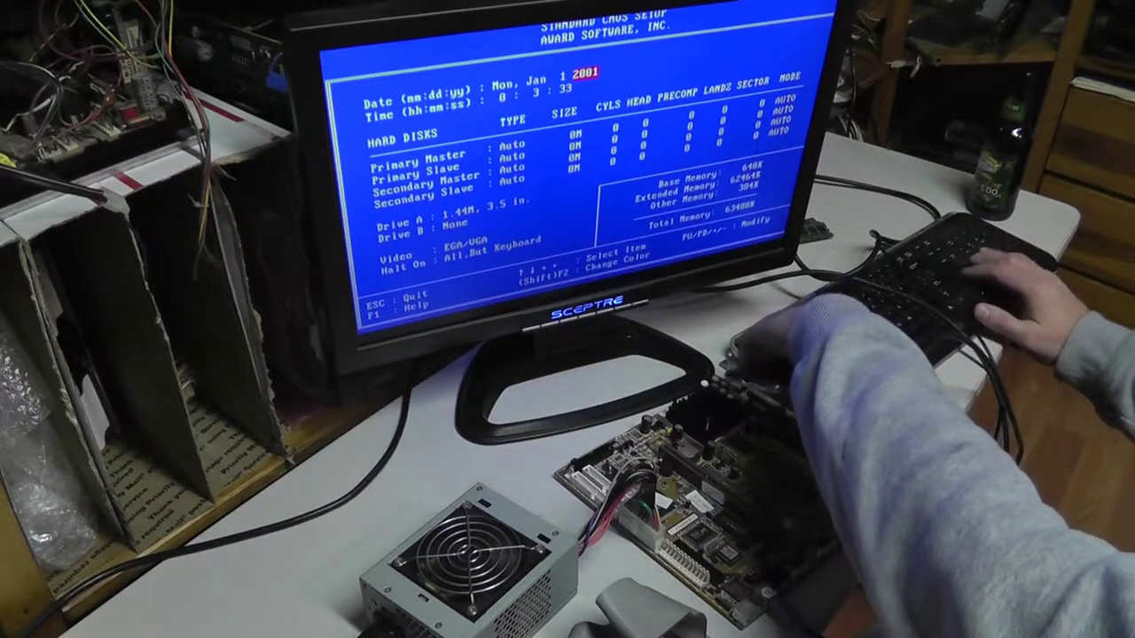
key("Left")
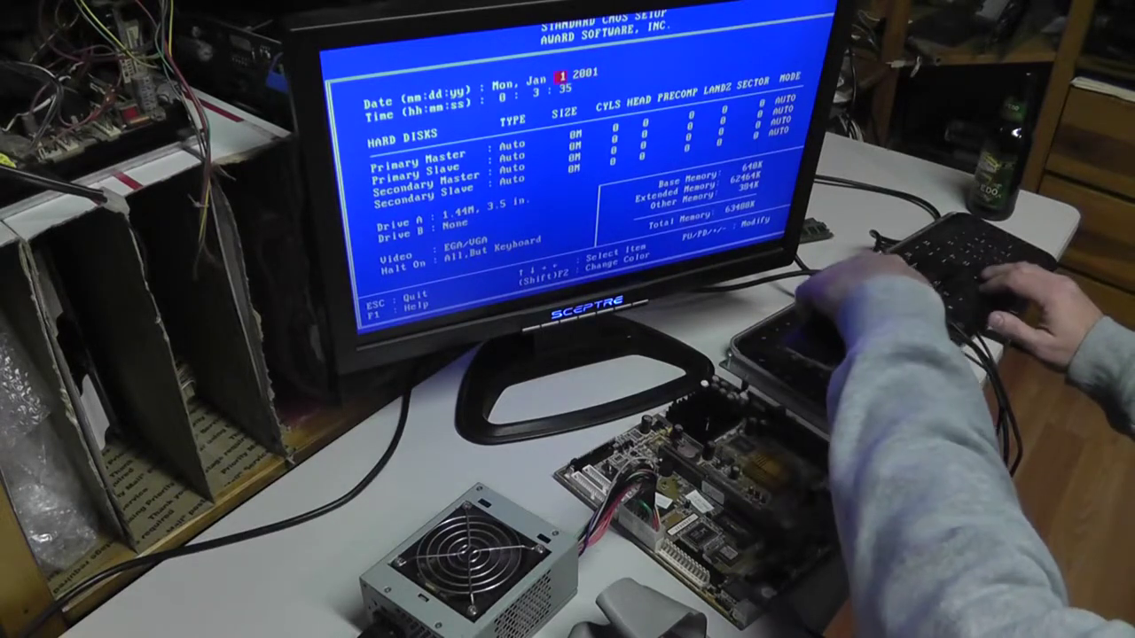
key("Page_Up")
key("Page_Up")
key("Page_Up")
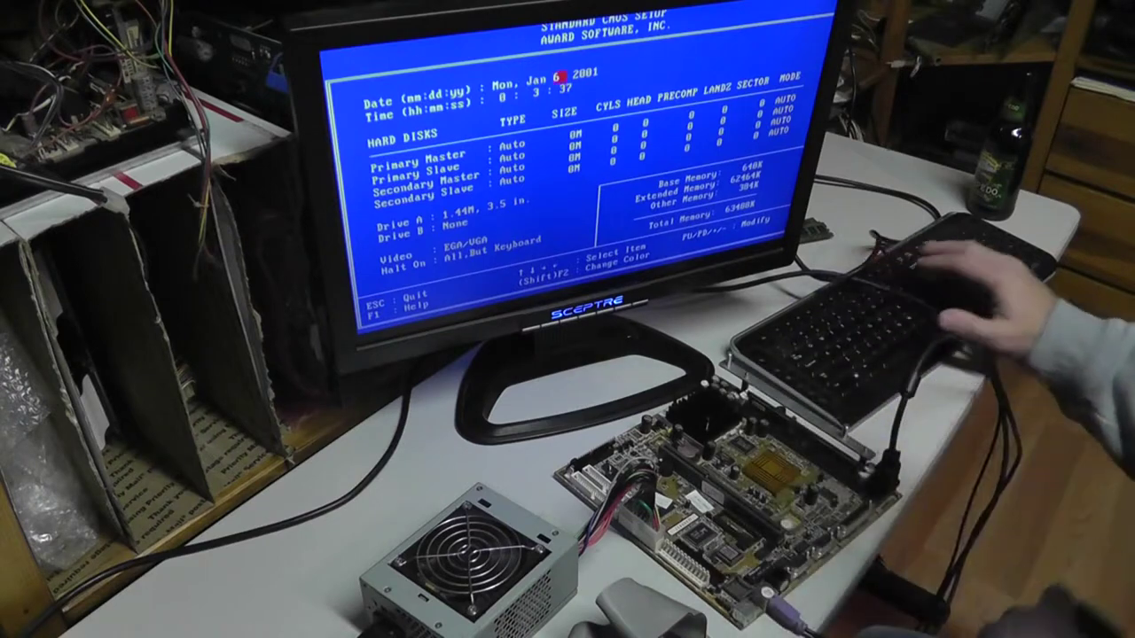
key("Right")
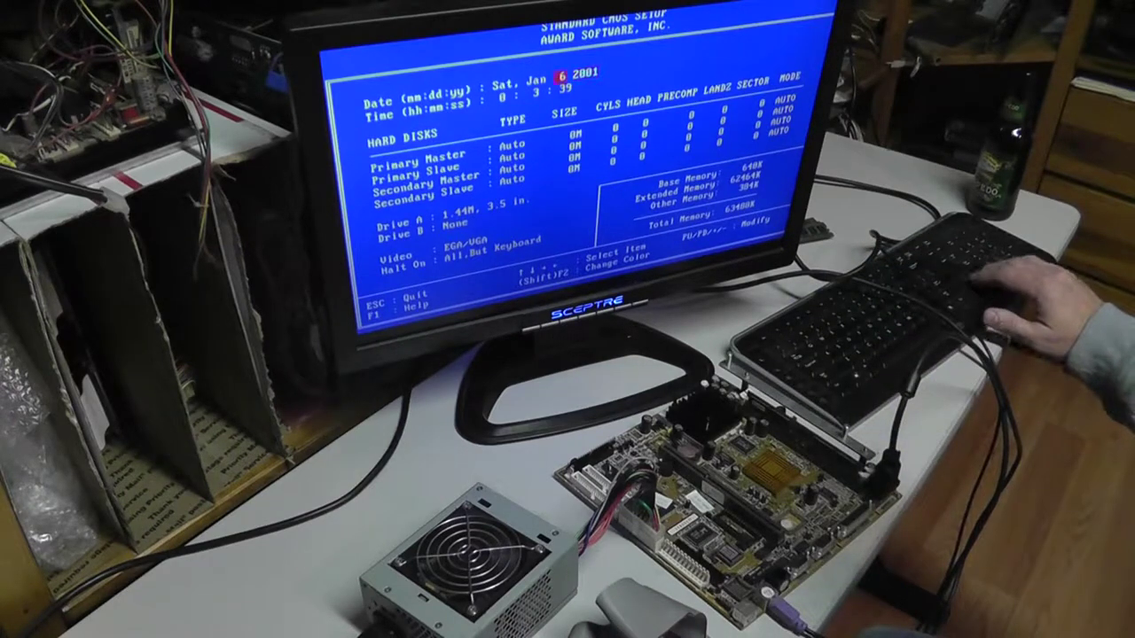
type("2")
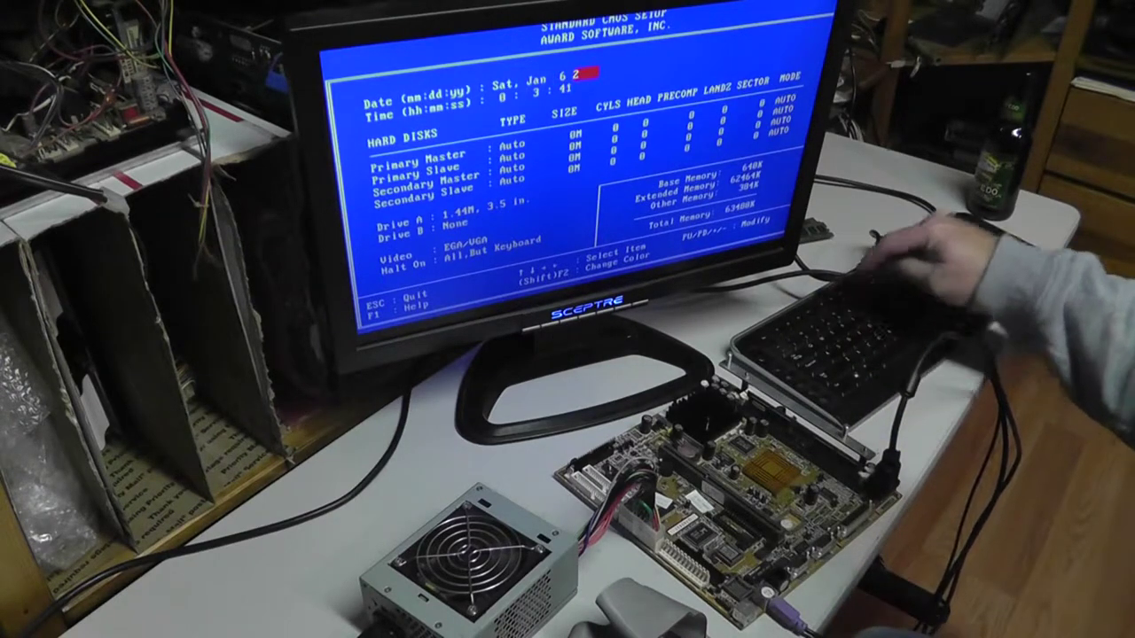
type("0")
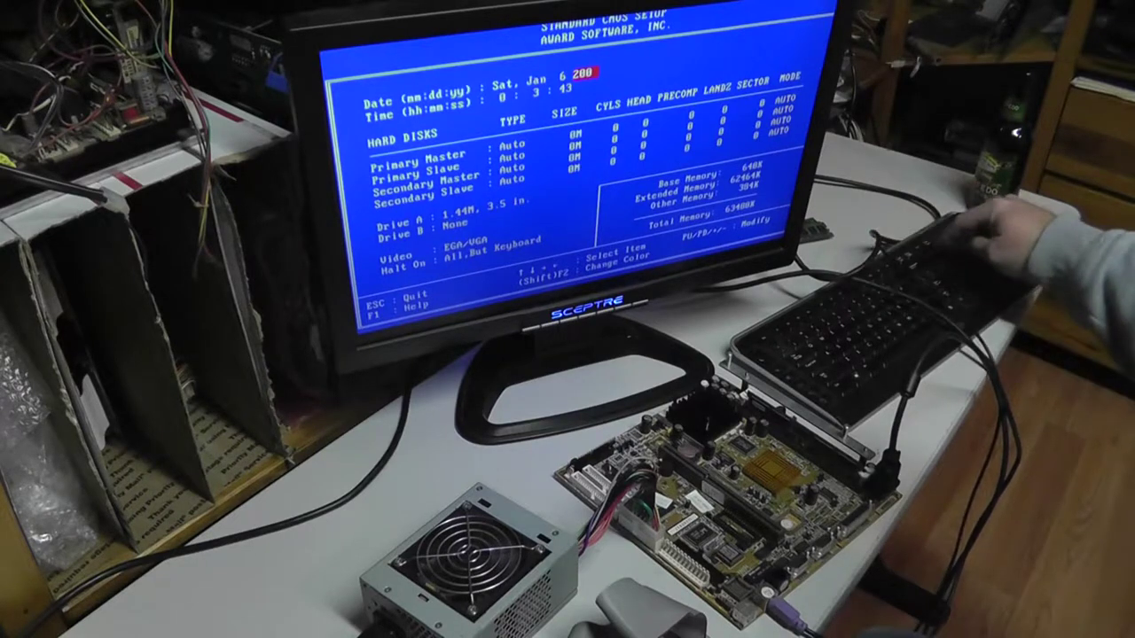
type("1")
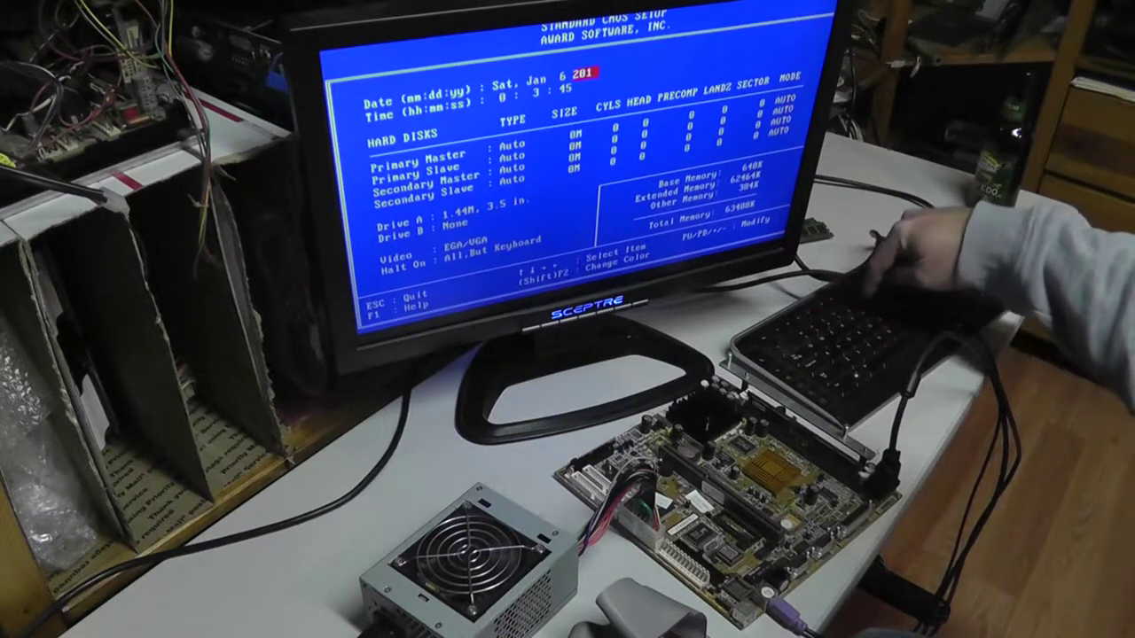
type("7")
key("Down")
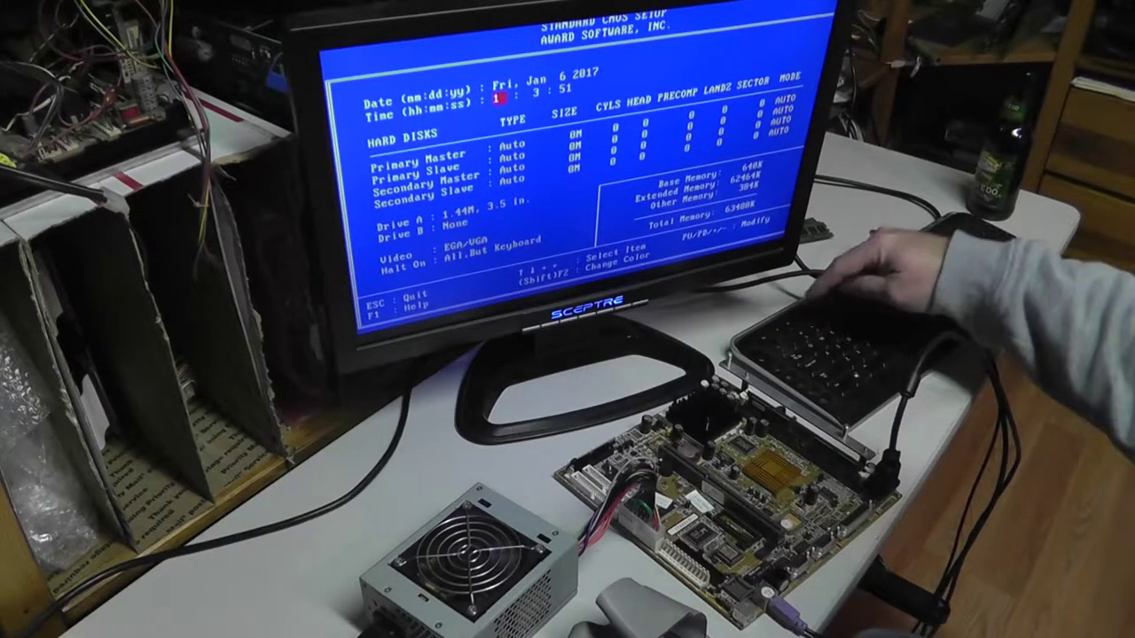
type("15")
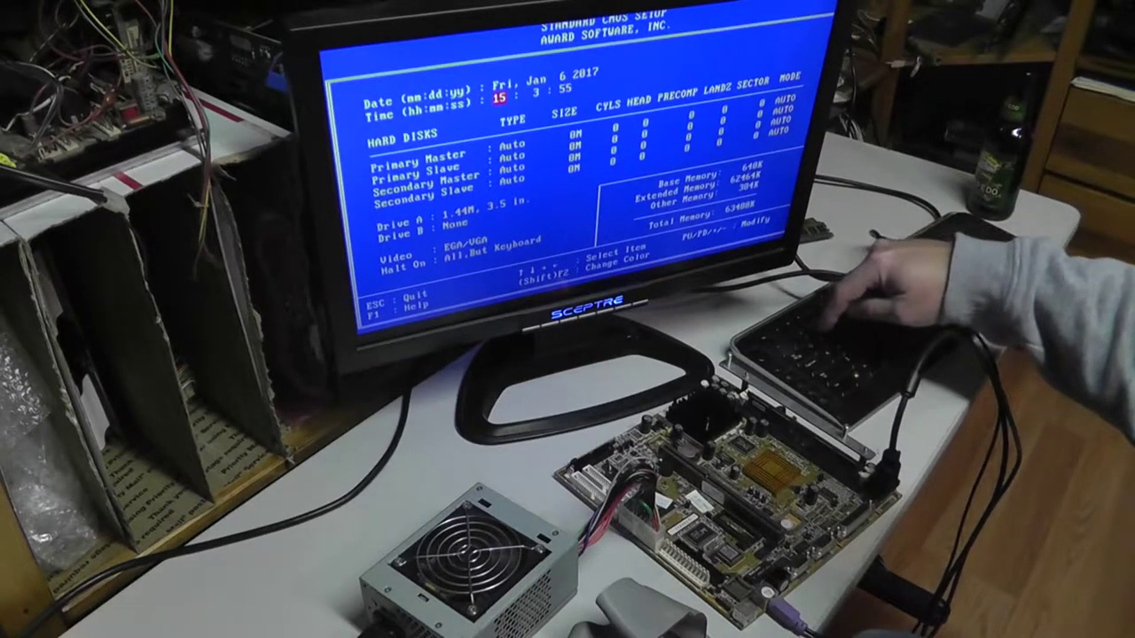
Set the clock's minutes to 59 so the time reads just before 16:00.
key("Right")
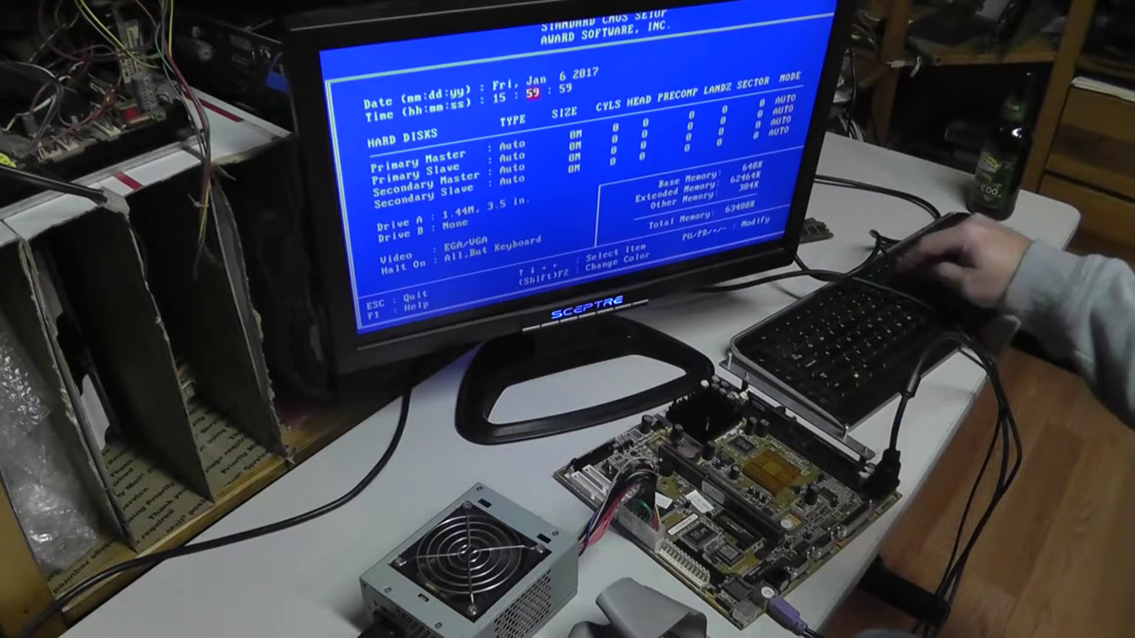
key("Page_Down")
key("Page_Down")
key("Page_Down")
key("Down")
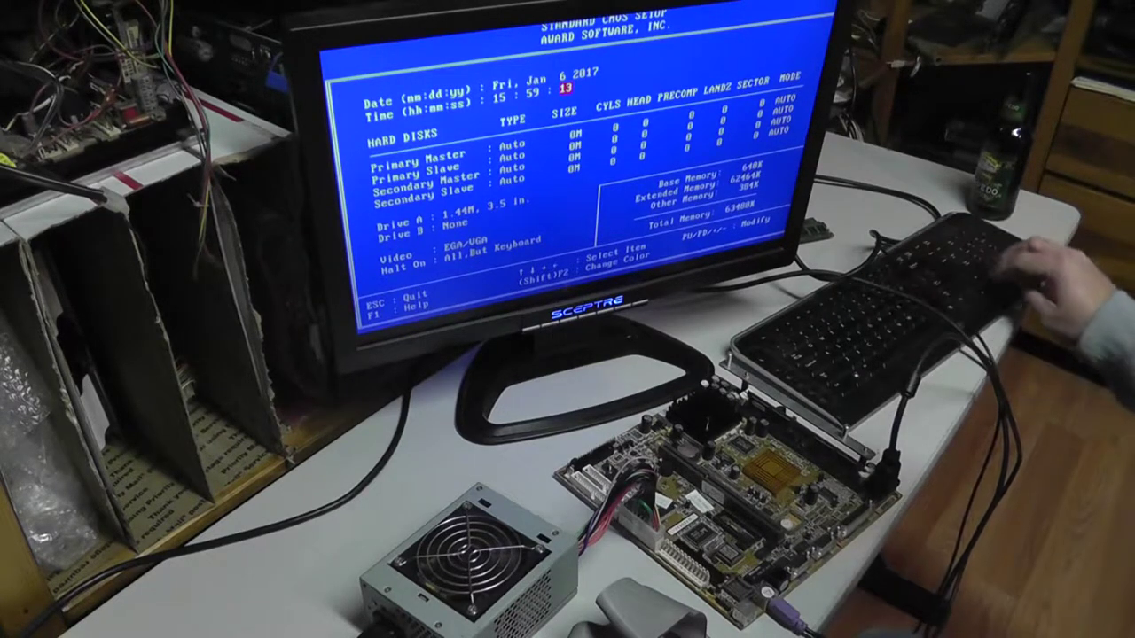
type("55")
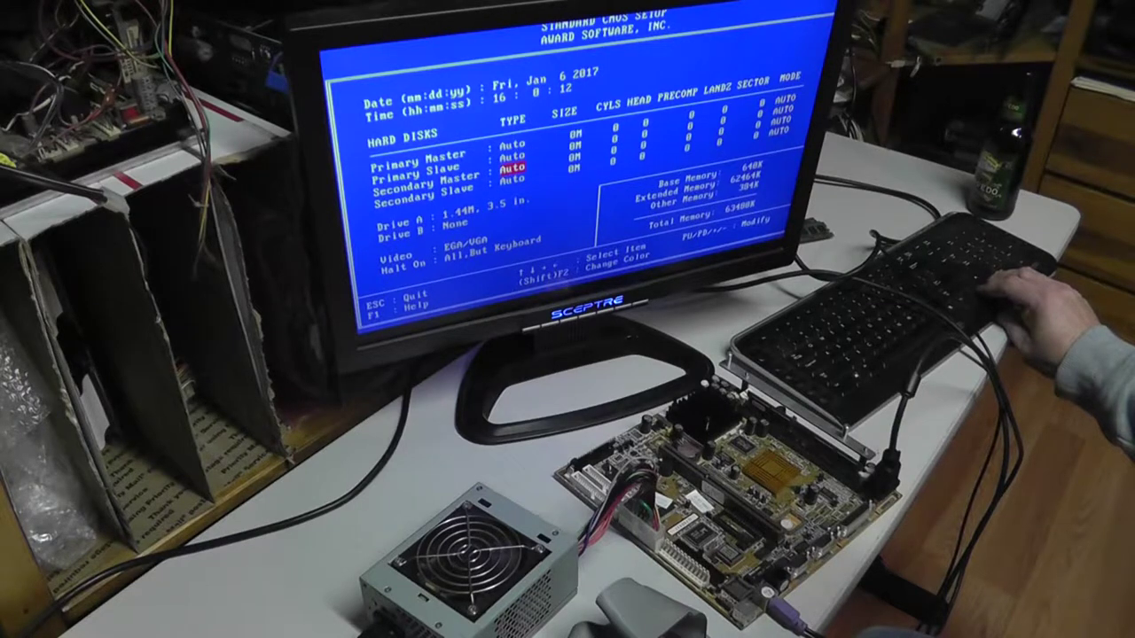
Step past the Secondary Master, Drive A and Drive B settings to Halt On.
key("Down")
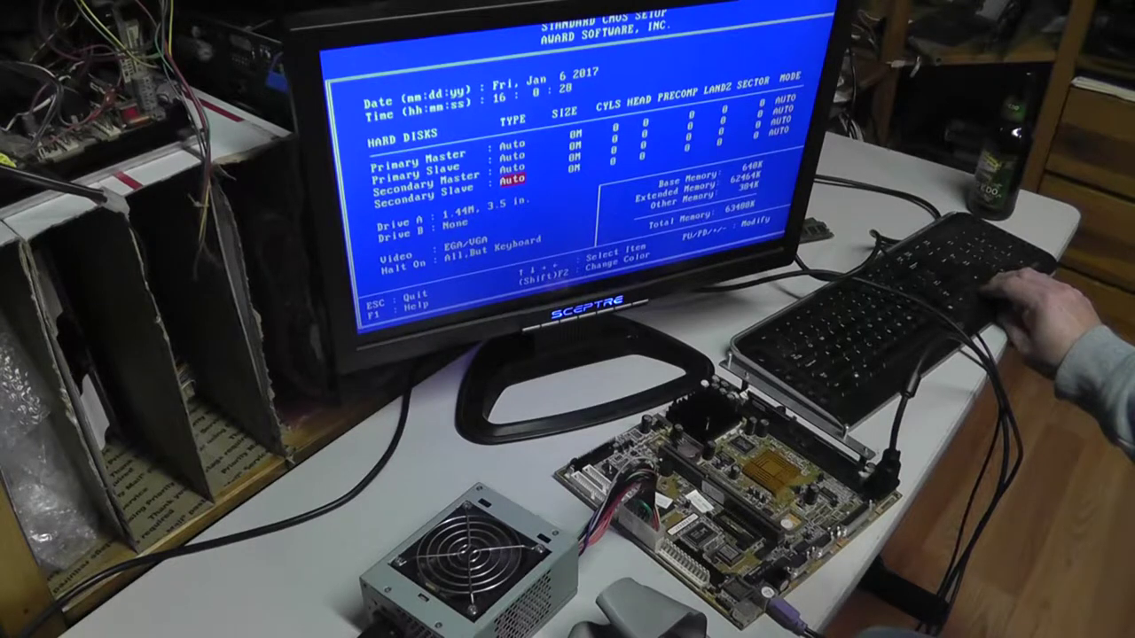
key("Down")
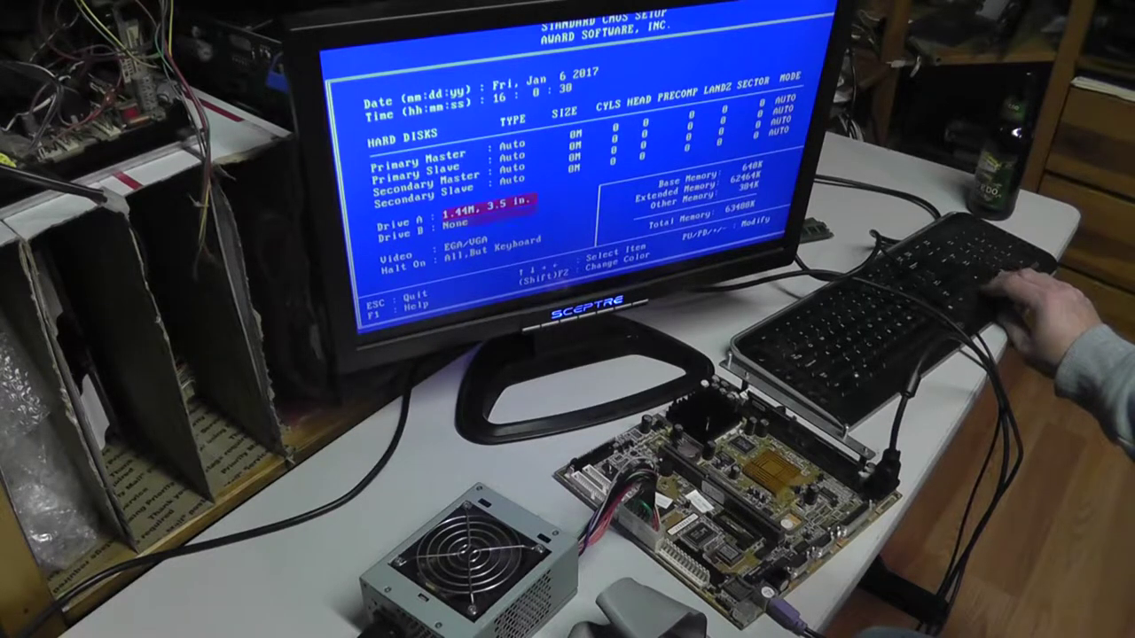
key("Down")
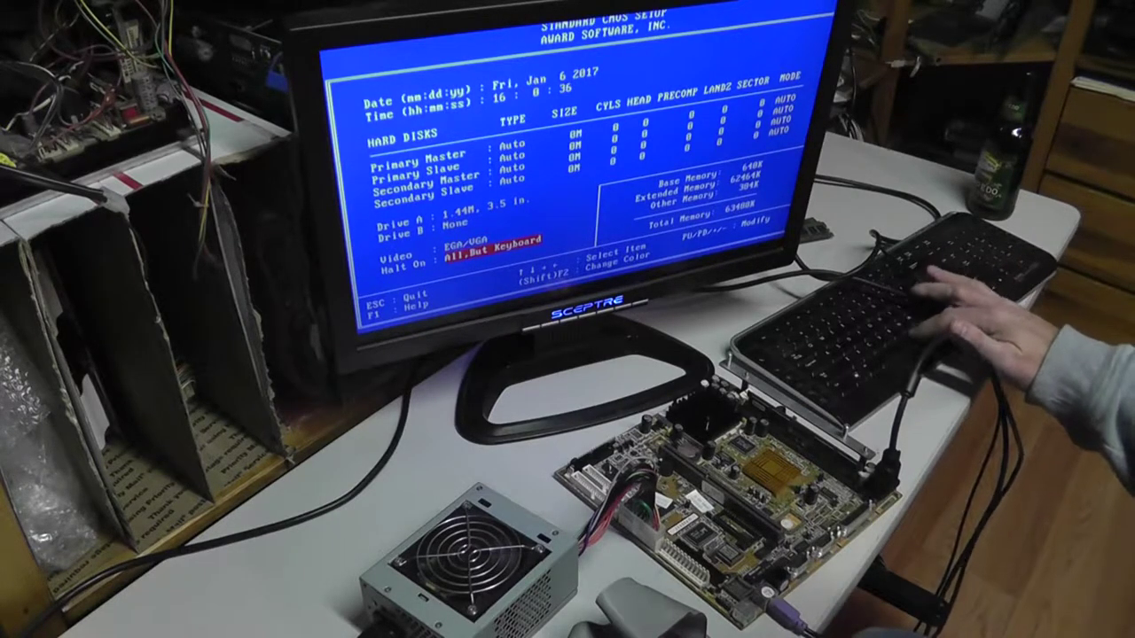
key("Down")
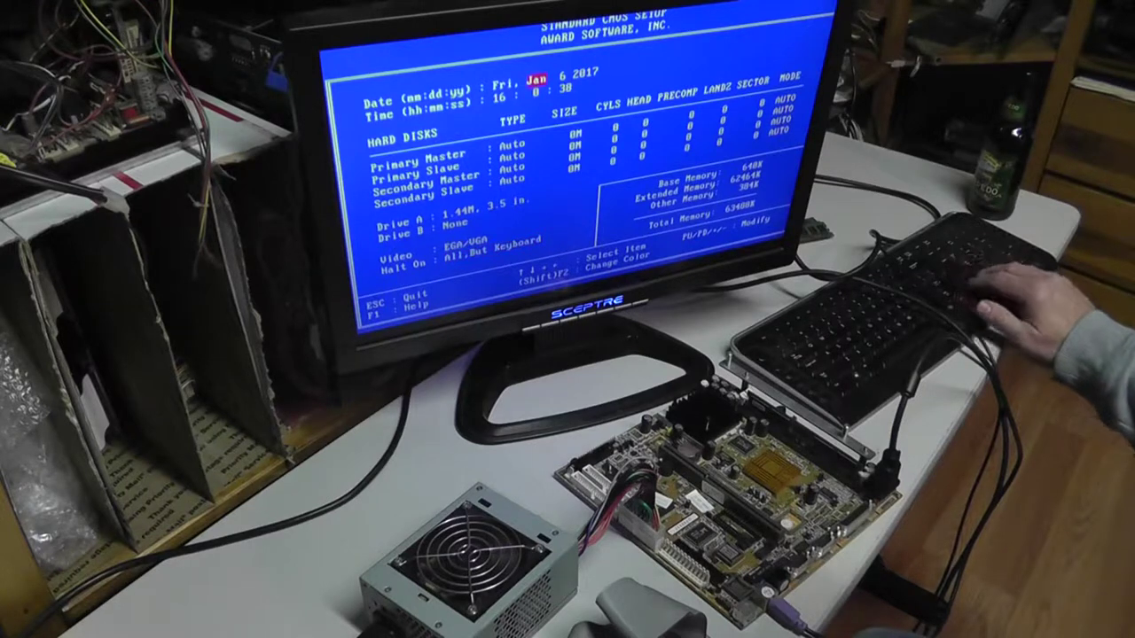
key("Down")
key("Down")
key("Down")
key("Down")
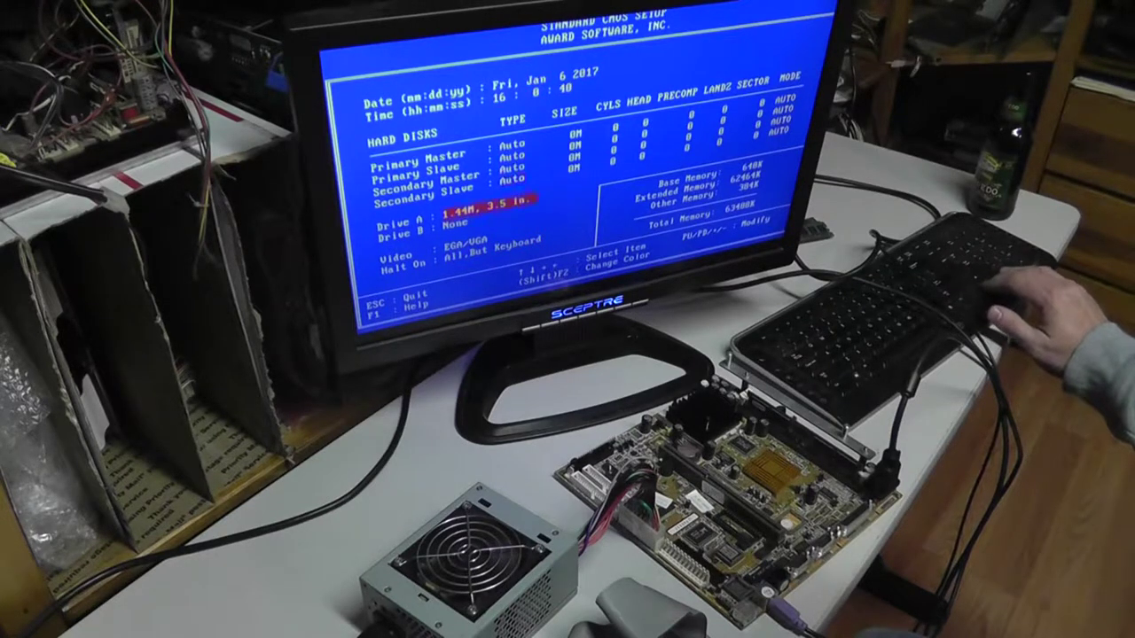
key("Down")
key("Down")
key("Down")
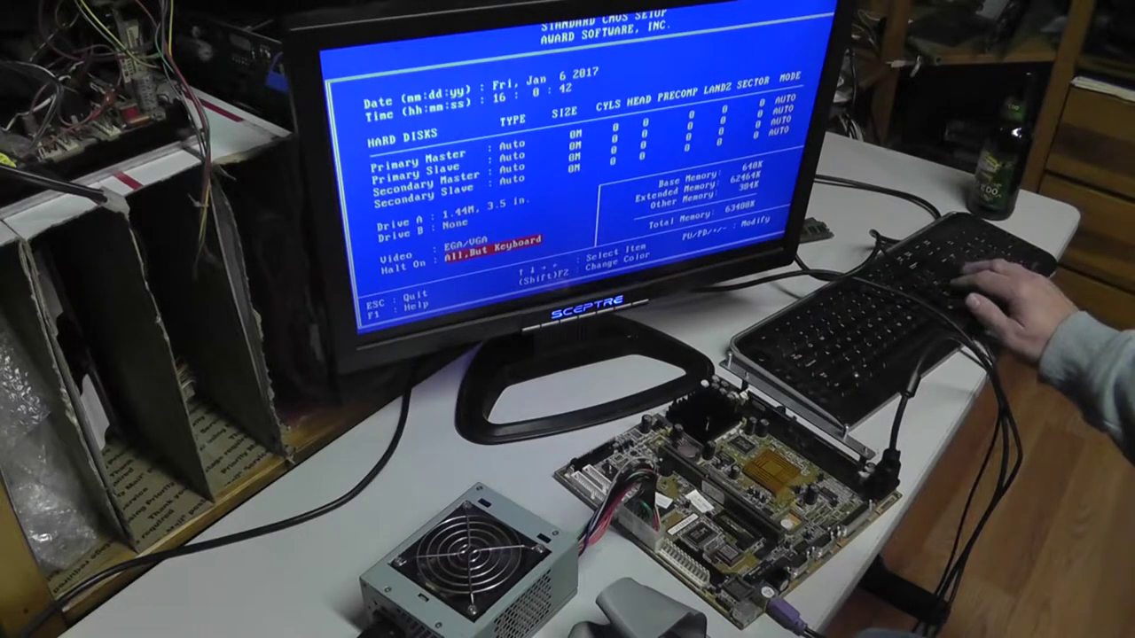
key("Down")
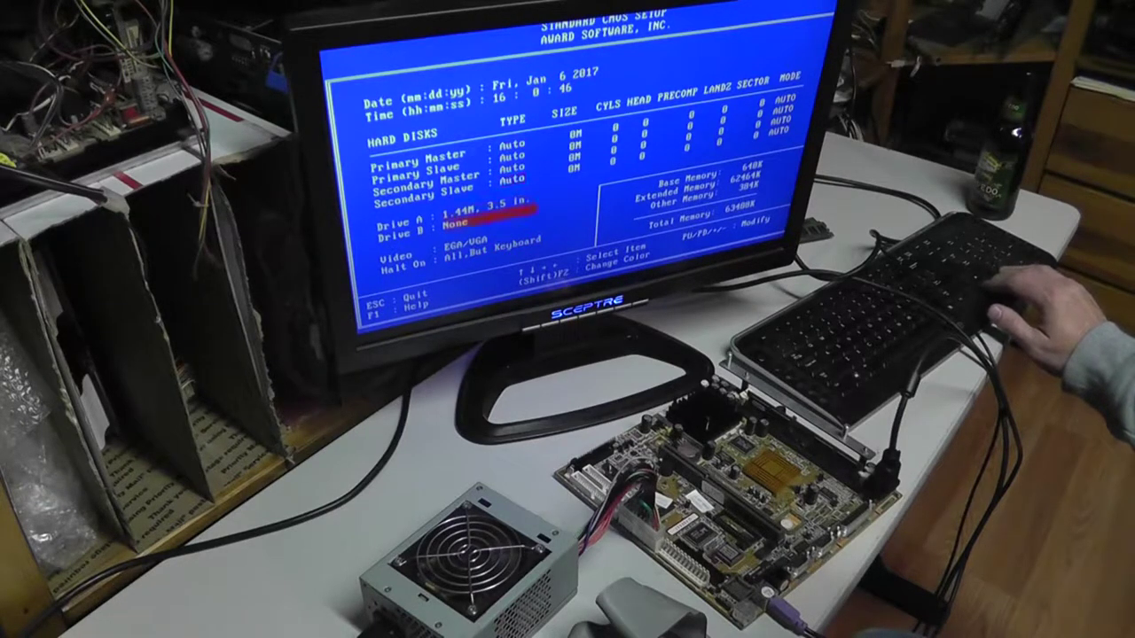
key("Down")
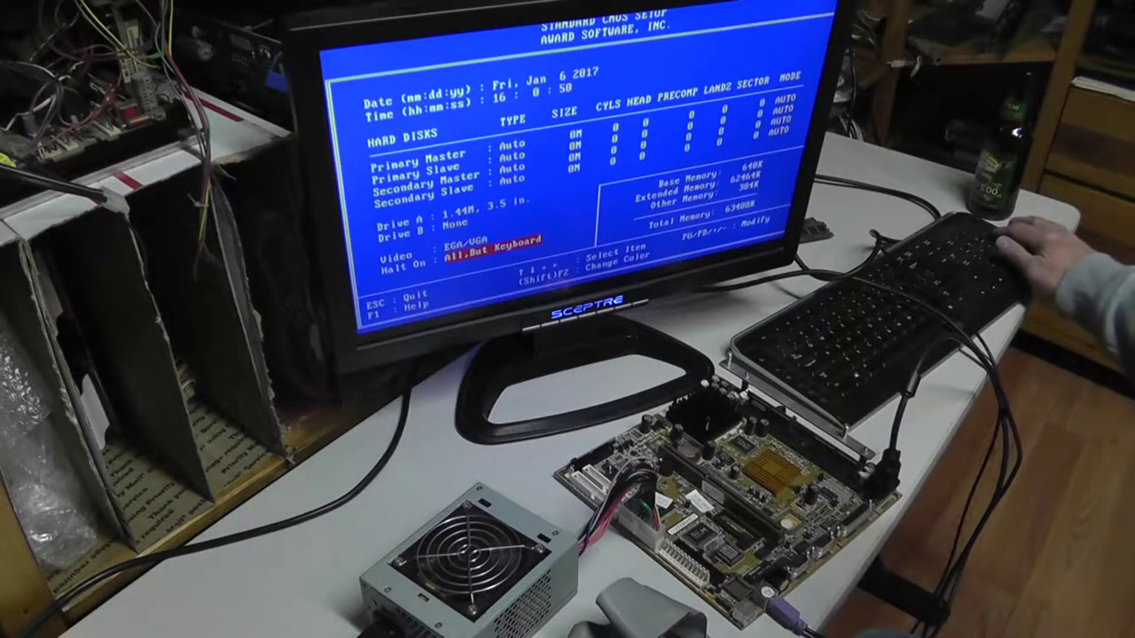
Leave Halt On at All,But Keyboard and return to the main setup menu.
key("Page_Down")
key("Page_Down")
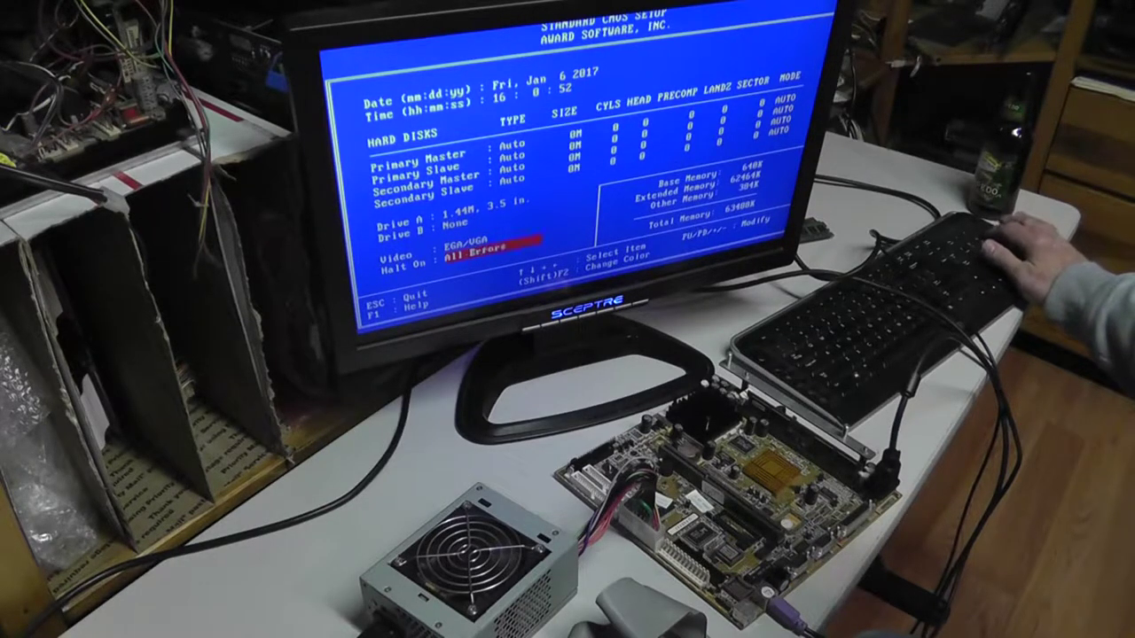
key("Page_Down")
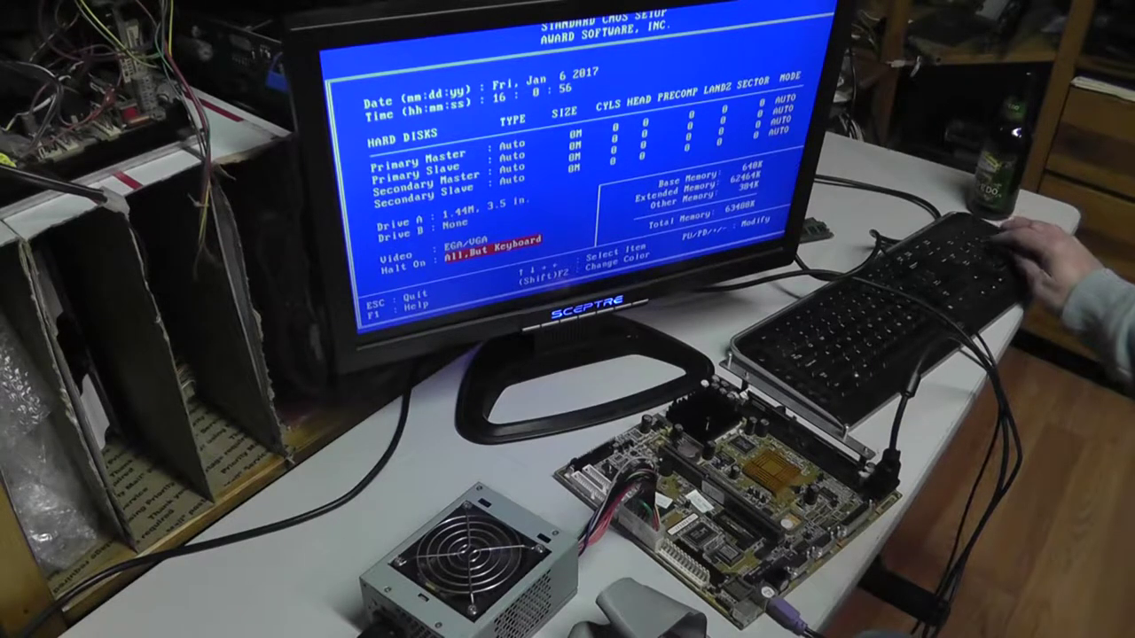
key("Page_Down")
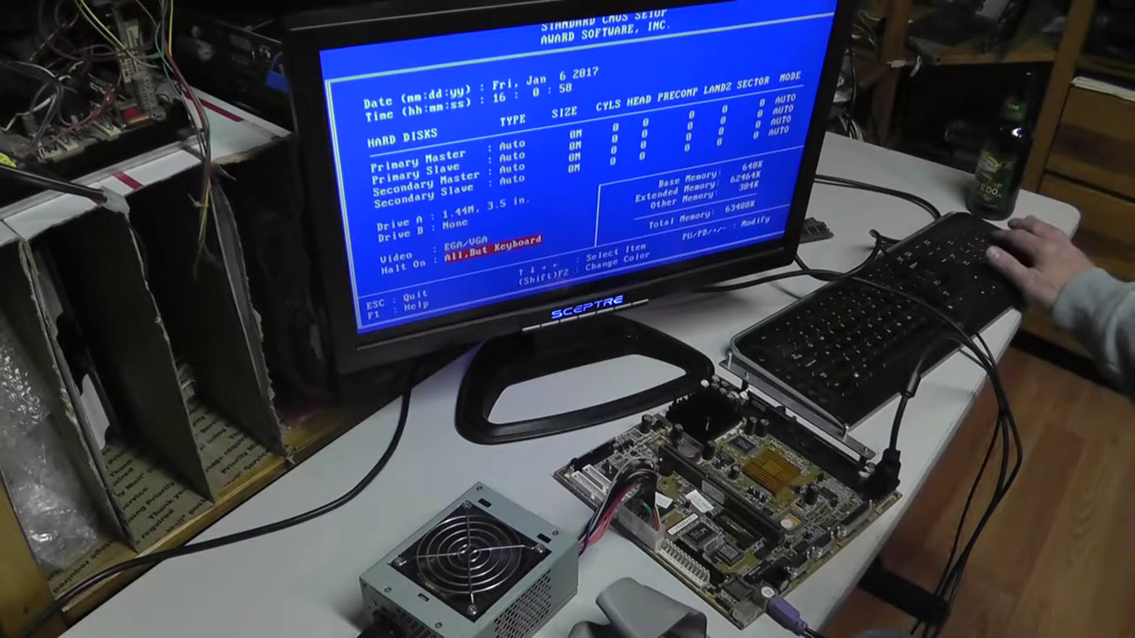
key("Page_Down")
key("Page_Down")
key("Page_Down")
key("Page_Down")
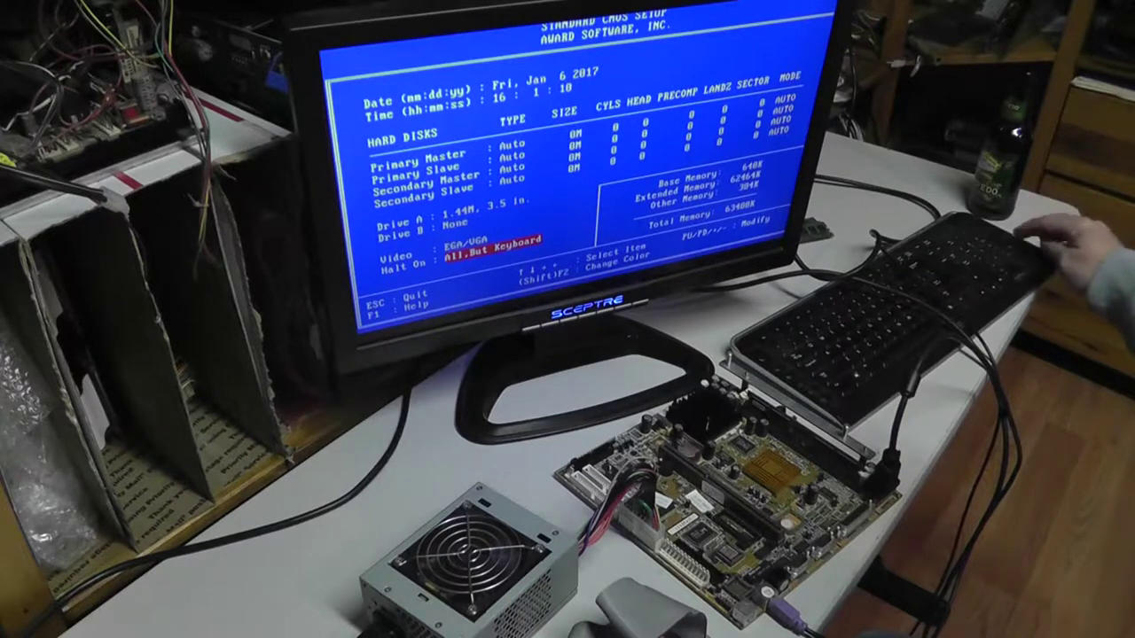
key("Page_Up")
key("Page_Down")
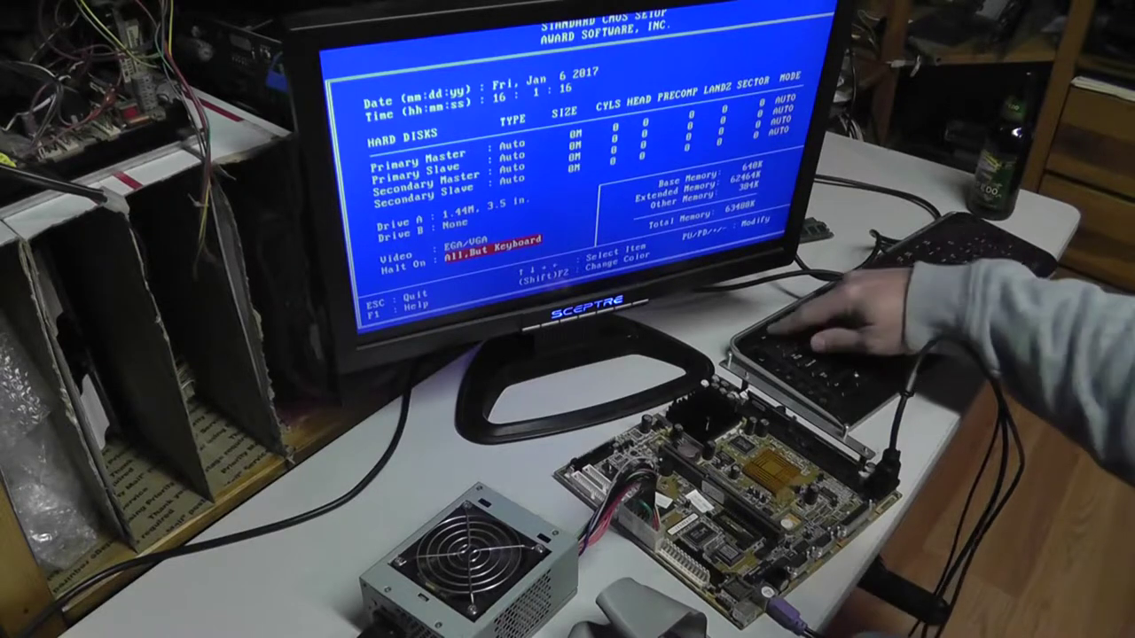
key("Escape")
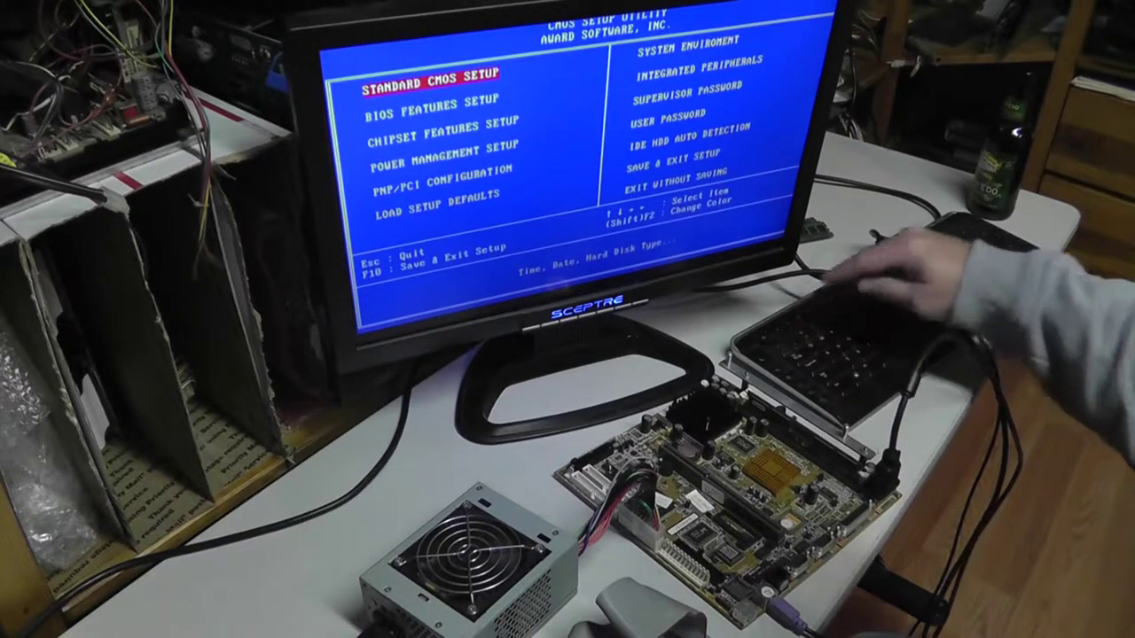
key("Down")
Review BIOS Features Setup, including typematic rate and shadow memory ranges, without changing anything.
key("Return")
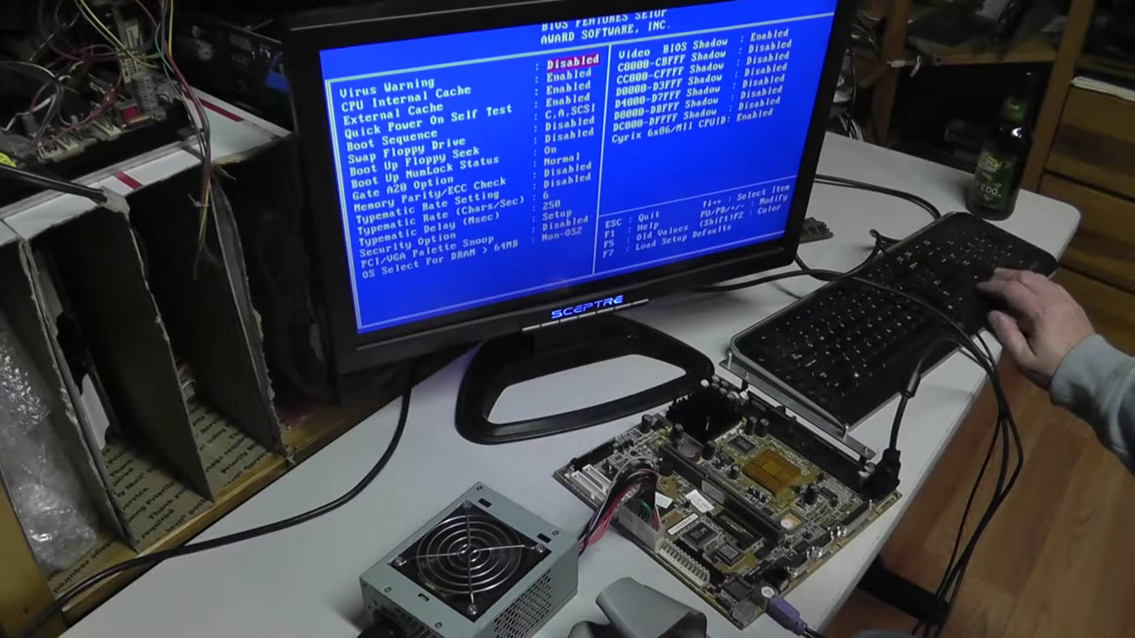
key("Down")
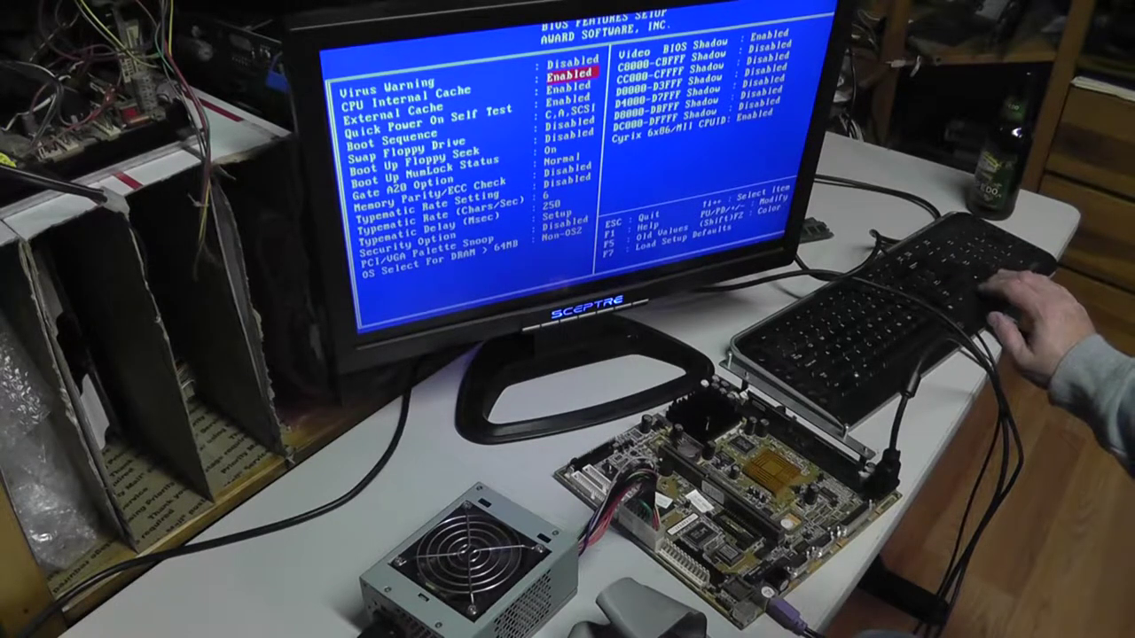
key("Down")
key("Down")
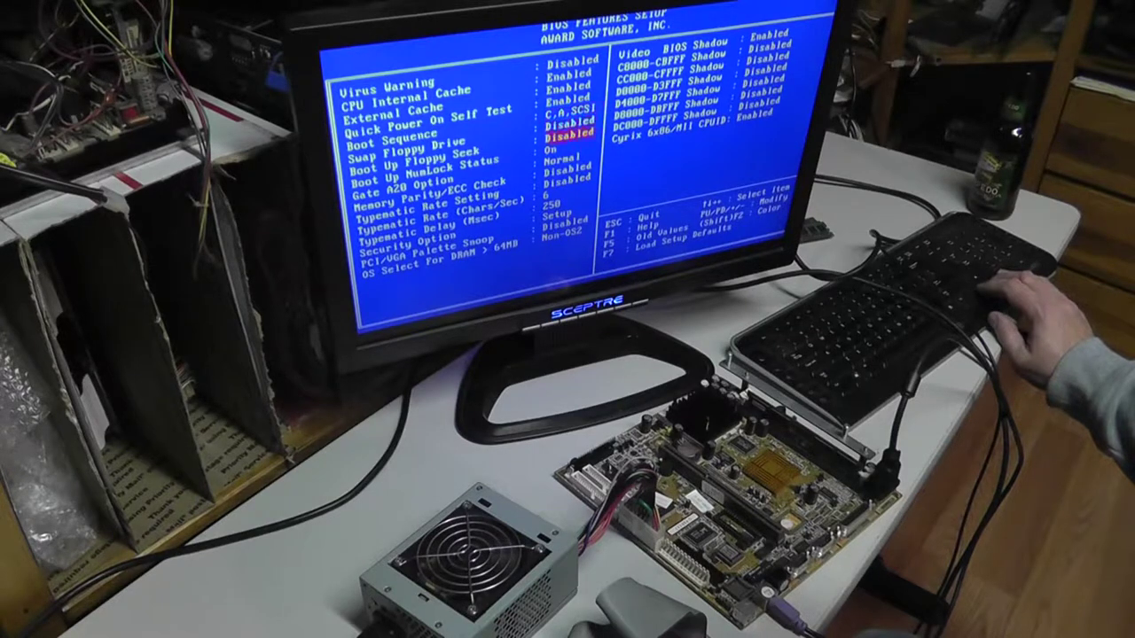
key("Down")
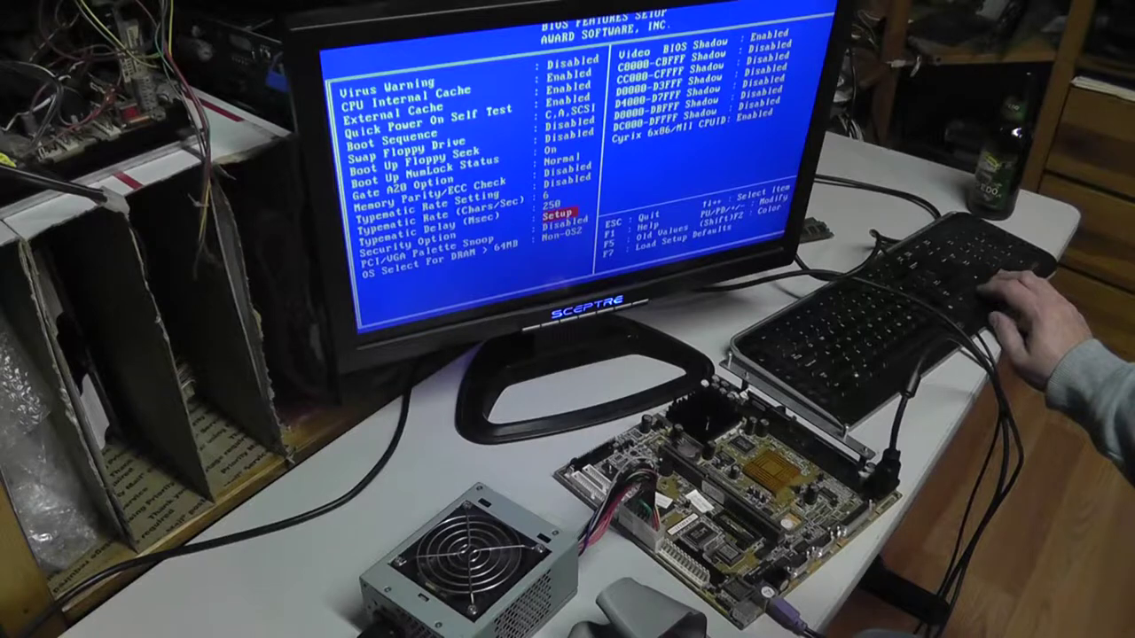
key("Down")
key("Down")
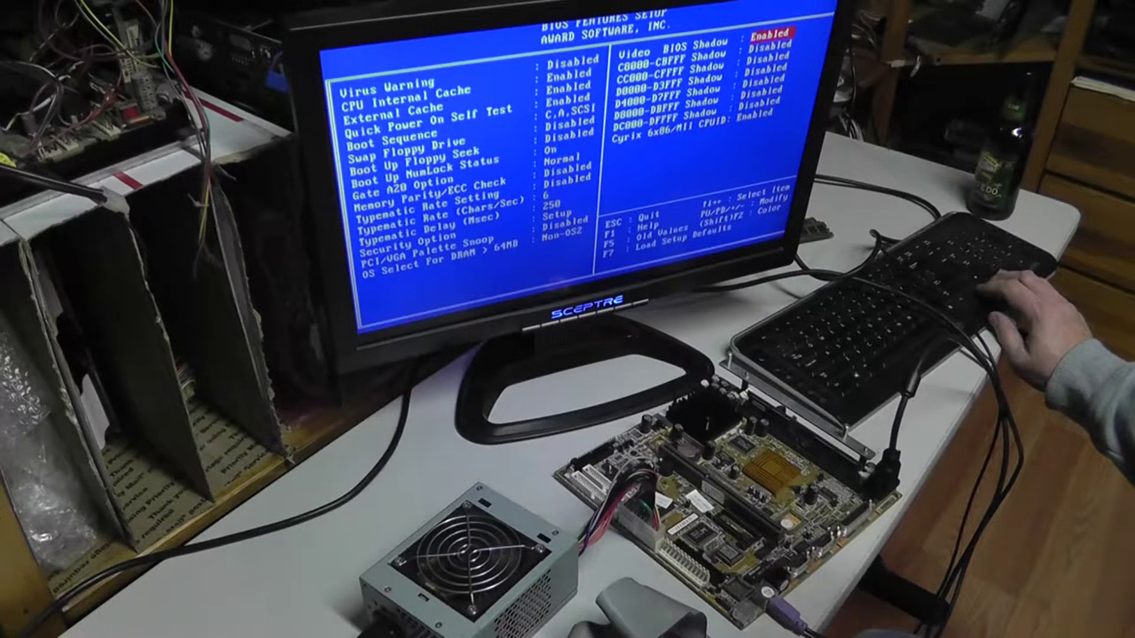
key("Down")
key("Down")
key("Down")
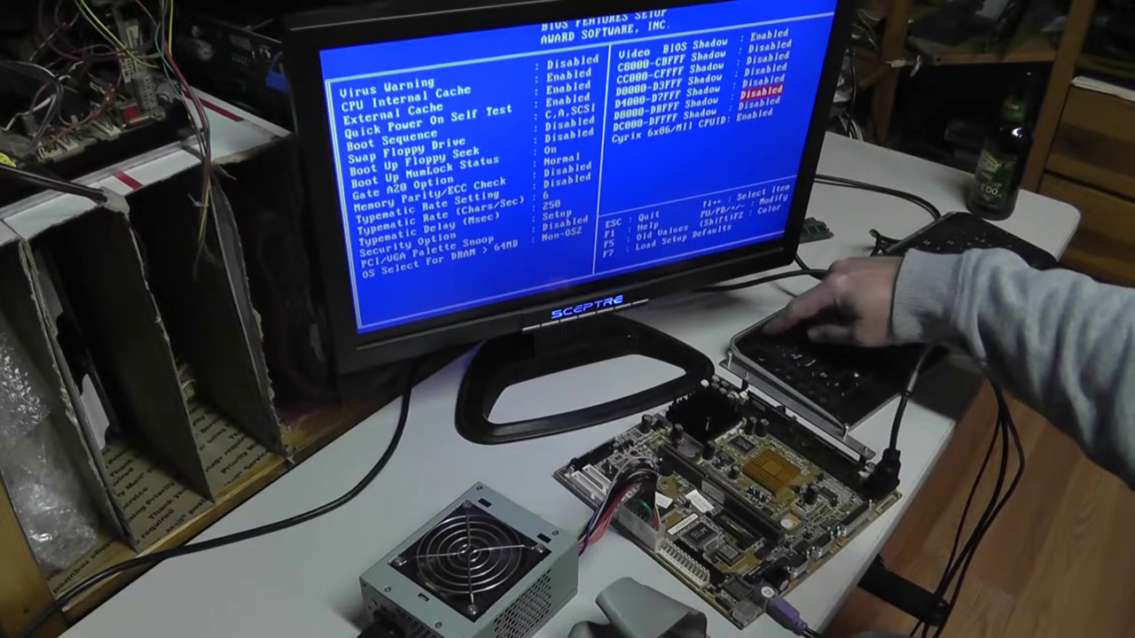
key("Escape")
View the CPU temperature, fan speed and voltage readings, then return to the main menu.
key("Down")
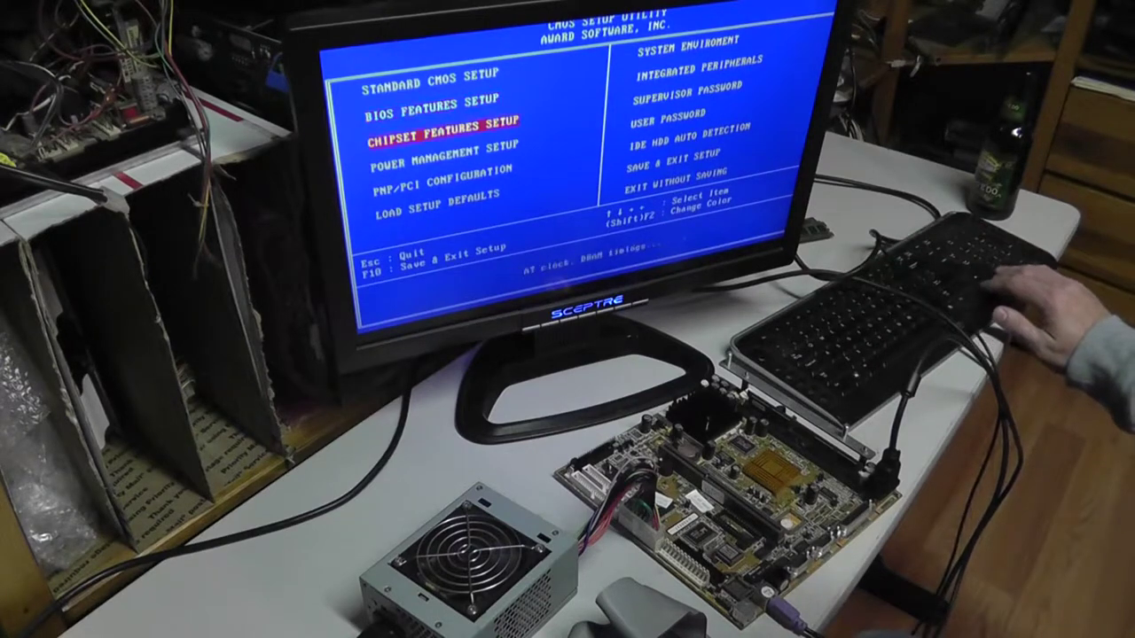
key("Right")
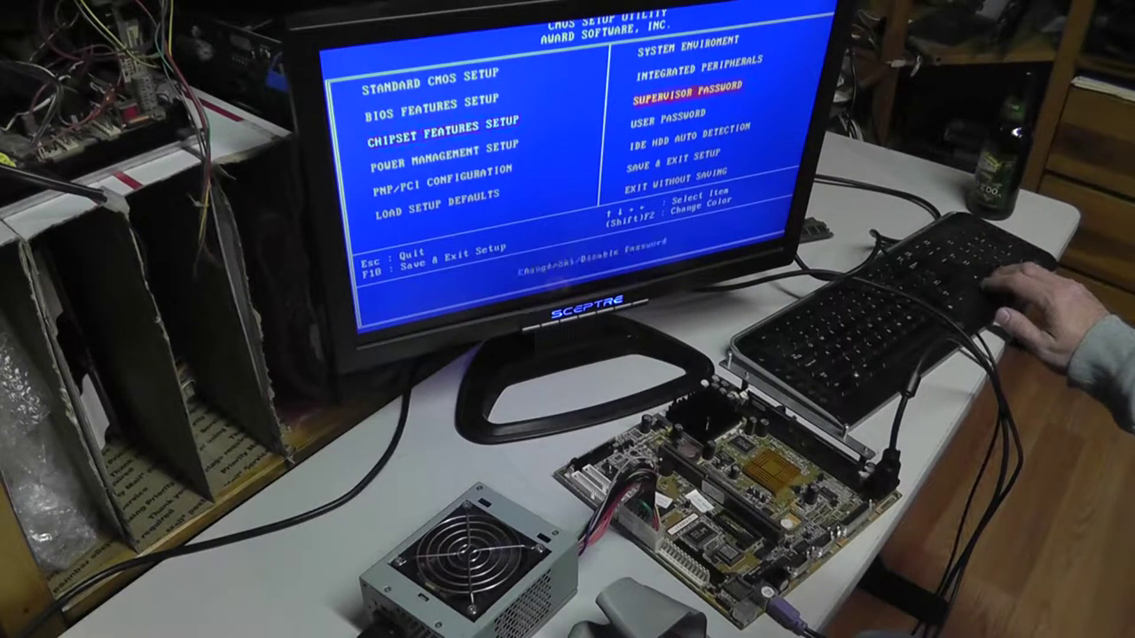
key("Up")
key("Up")
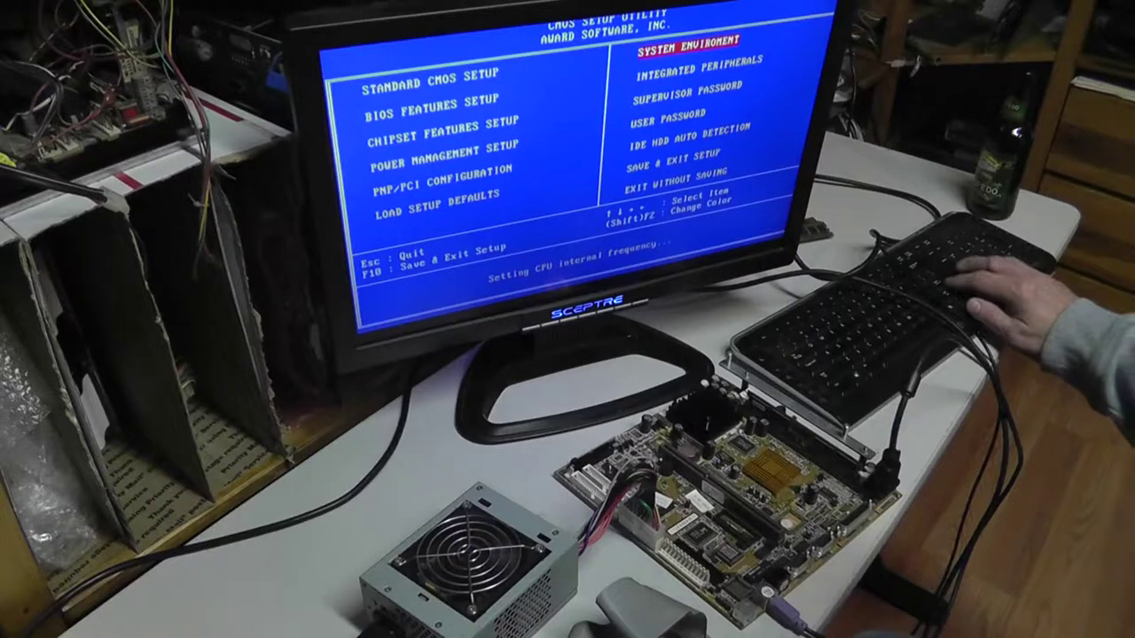
key("Return")
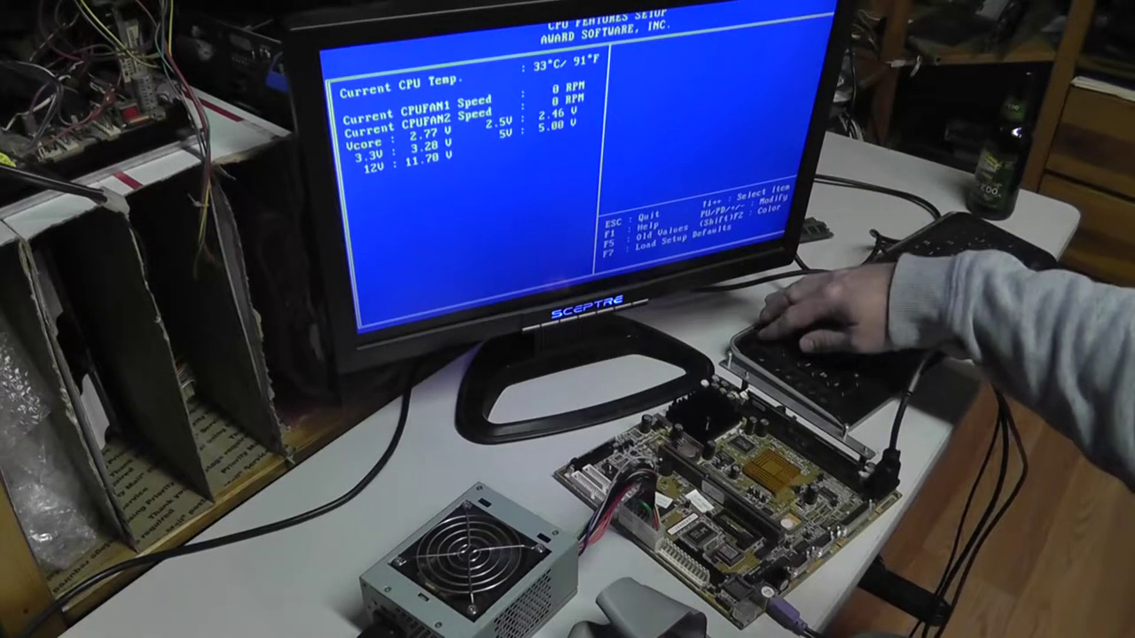
key("Escape")
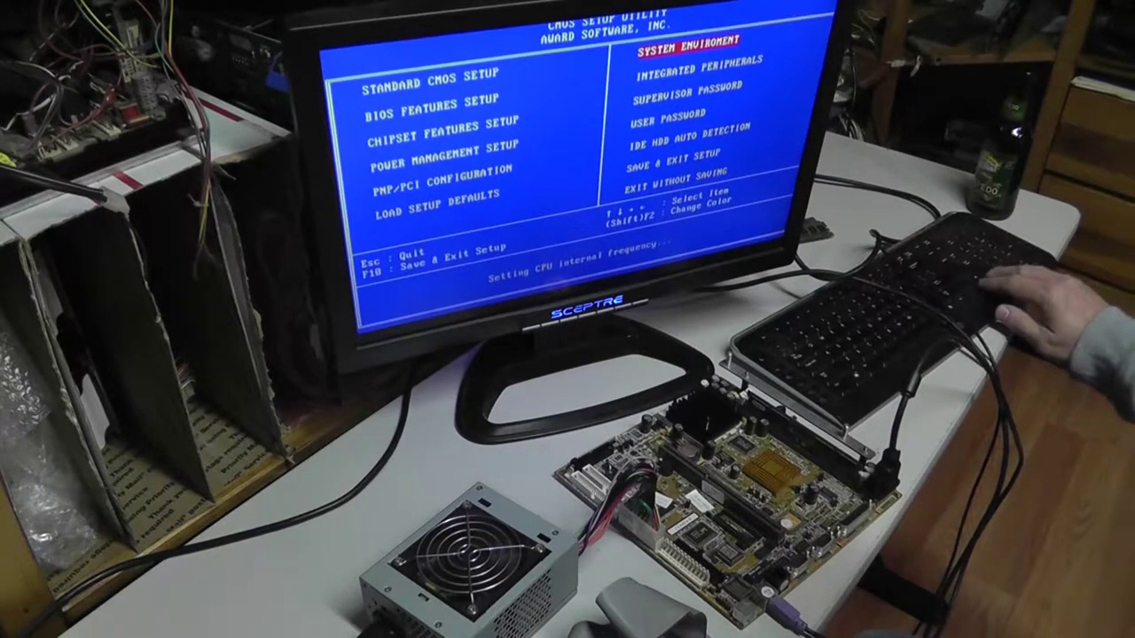
Open and leave PnP/PCI Configuration, then reopen BIOS Features Setup.
key("Down")
key("Down")
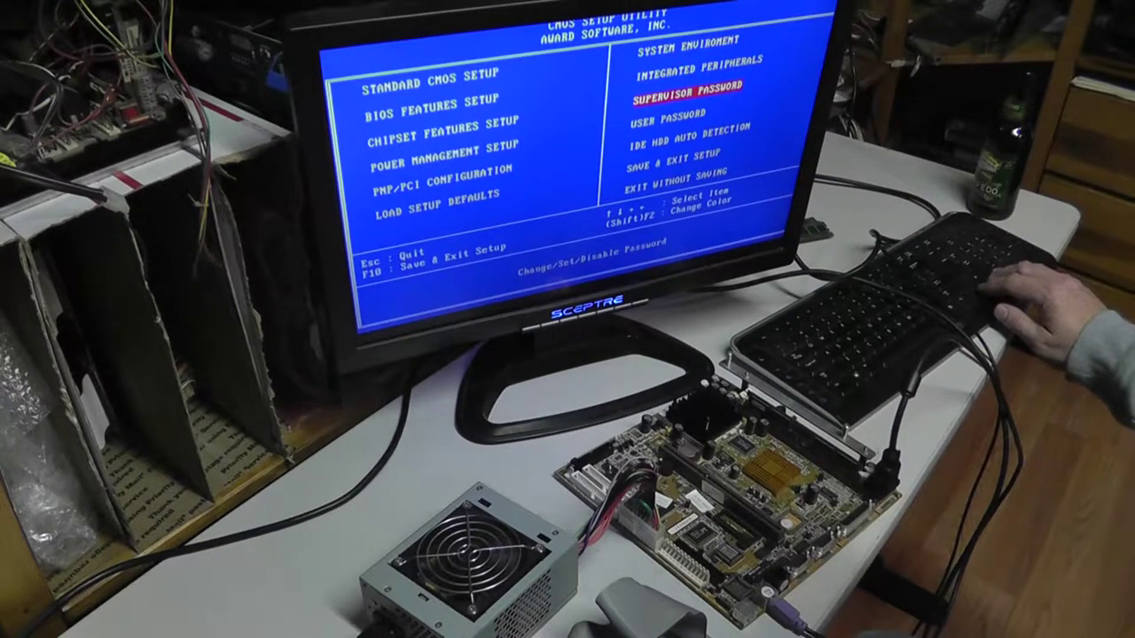
key("Down")
key("Down")
key("Left")
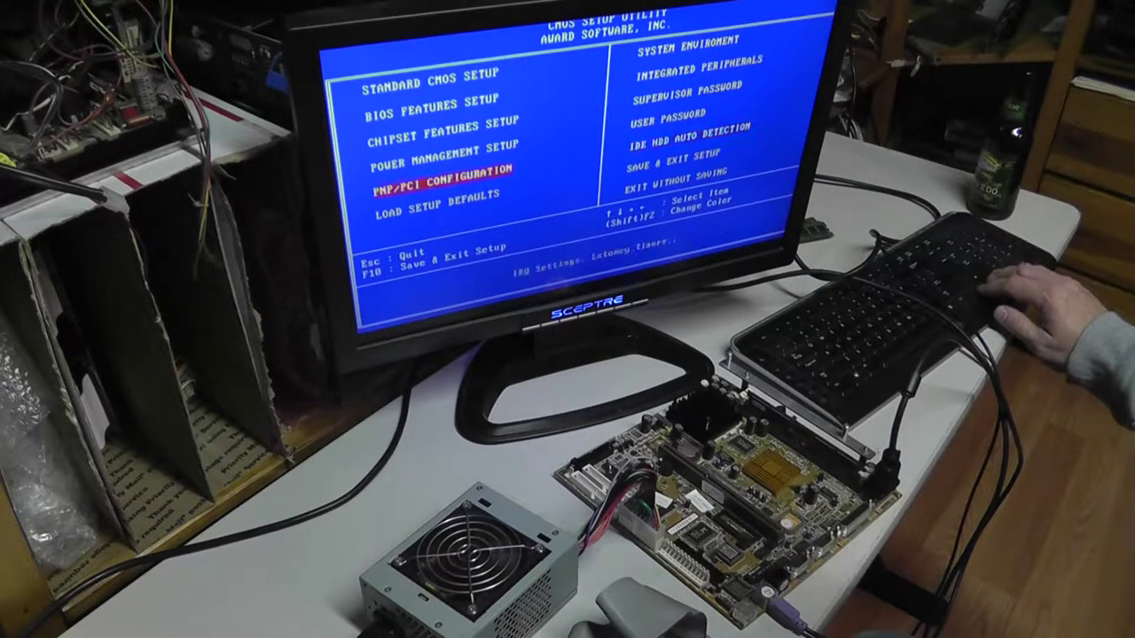
key("Return")
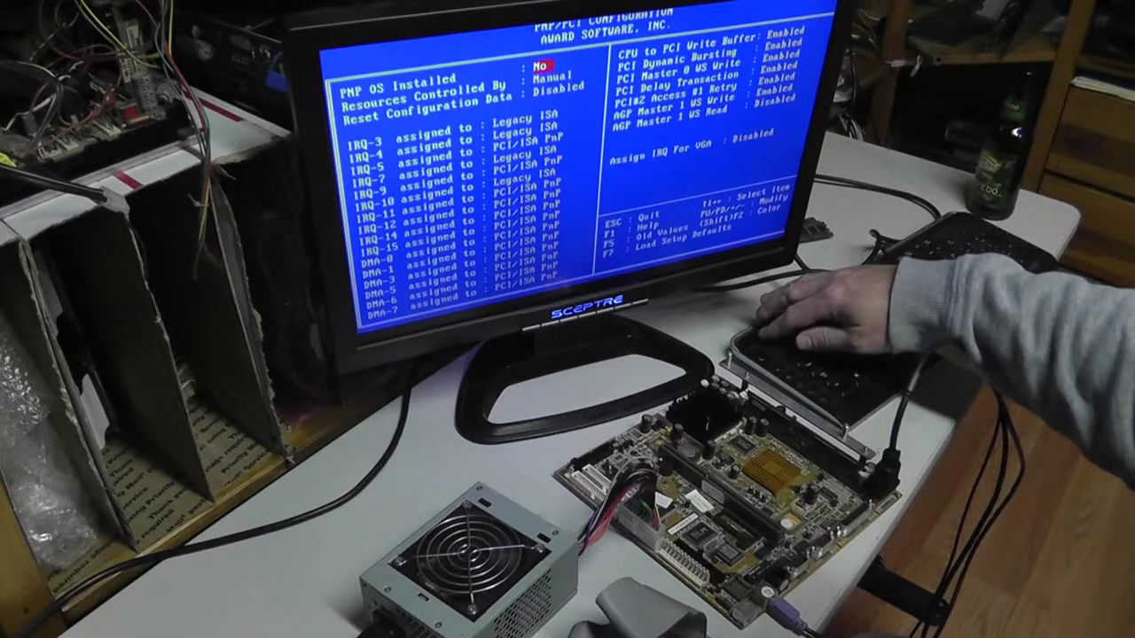
key("Escape")
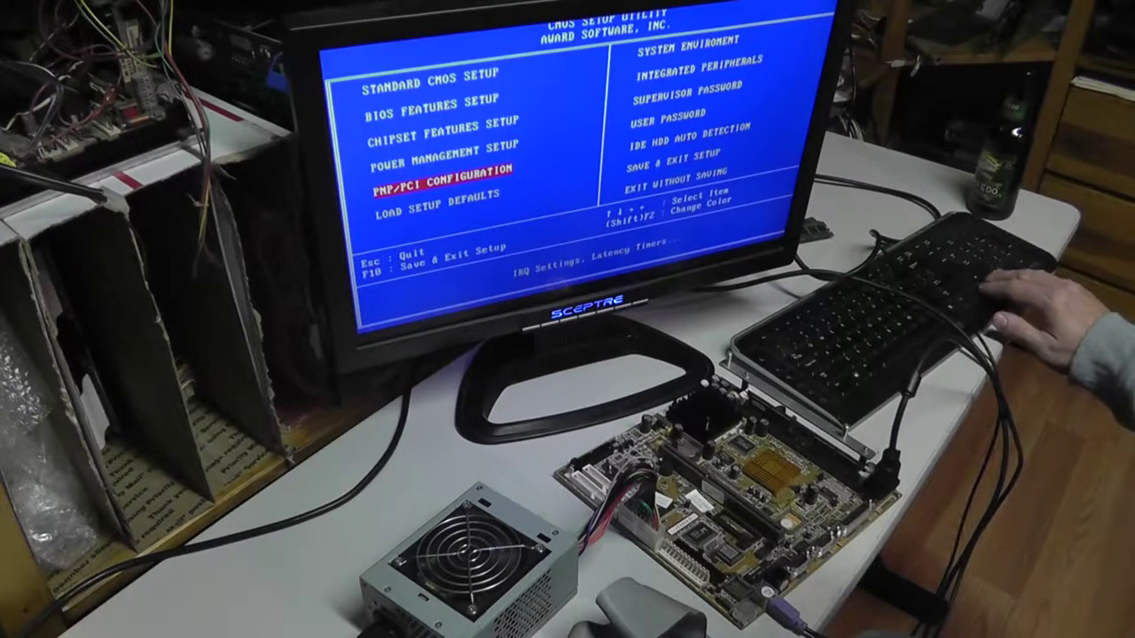
key("Up")
key("Up")
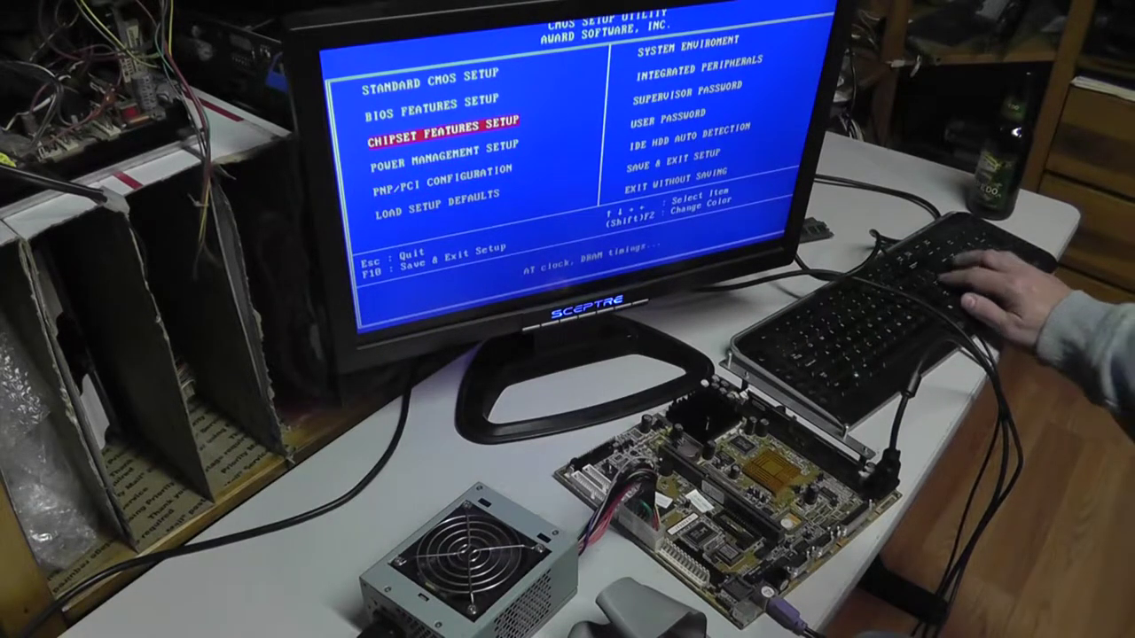
key("Up")
key("Return")
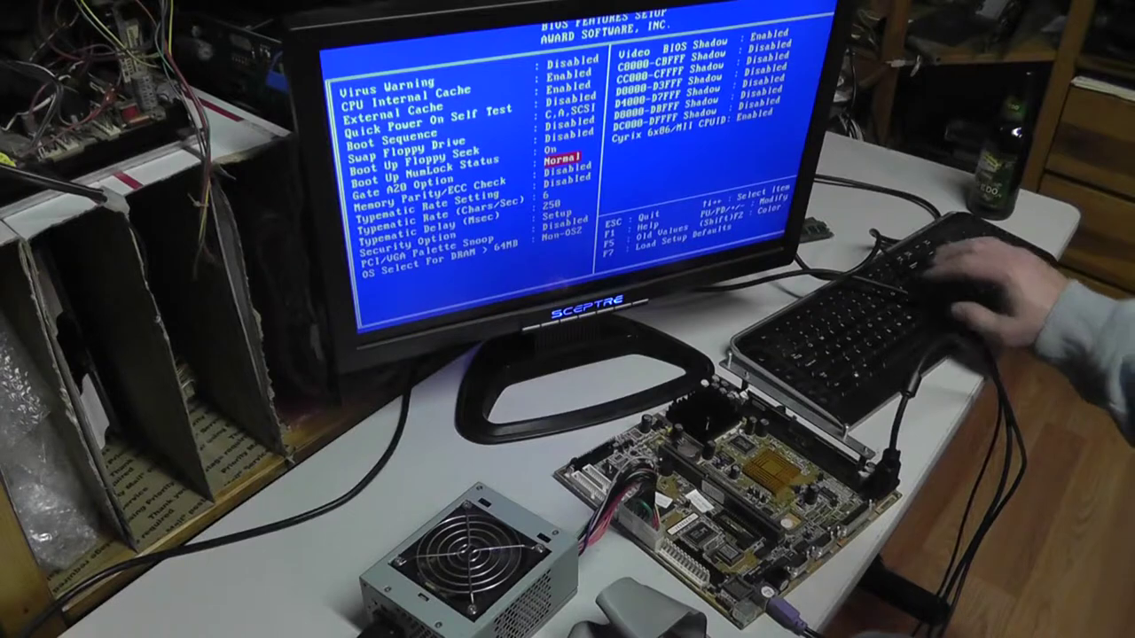
key("Escape")
key("Right")
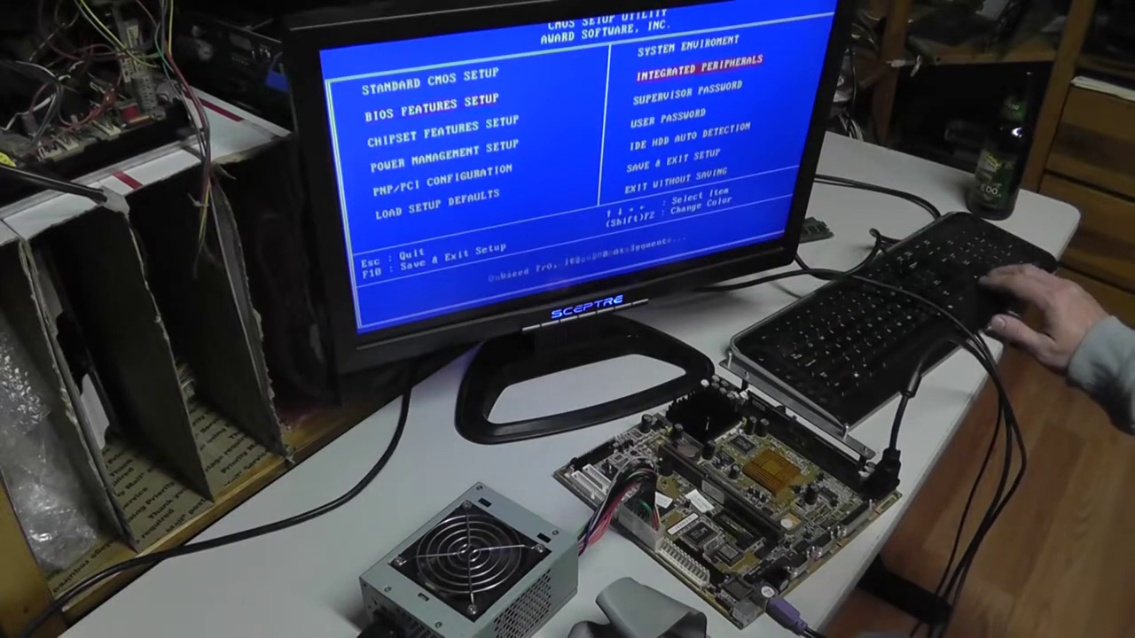
key("Down")
key("Down")
key("Down")
key("Down")
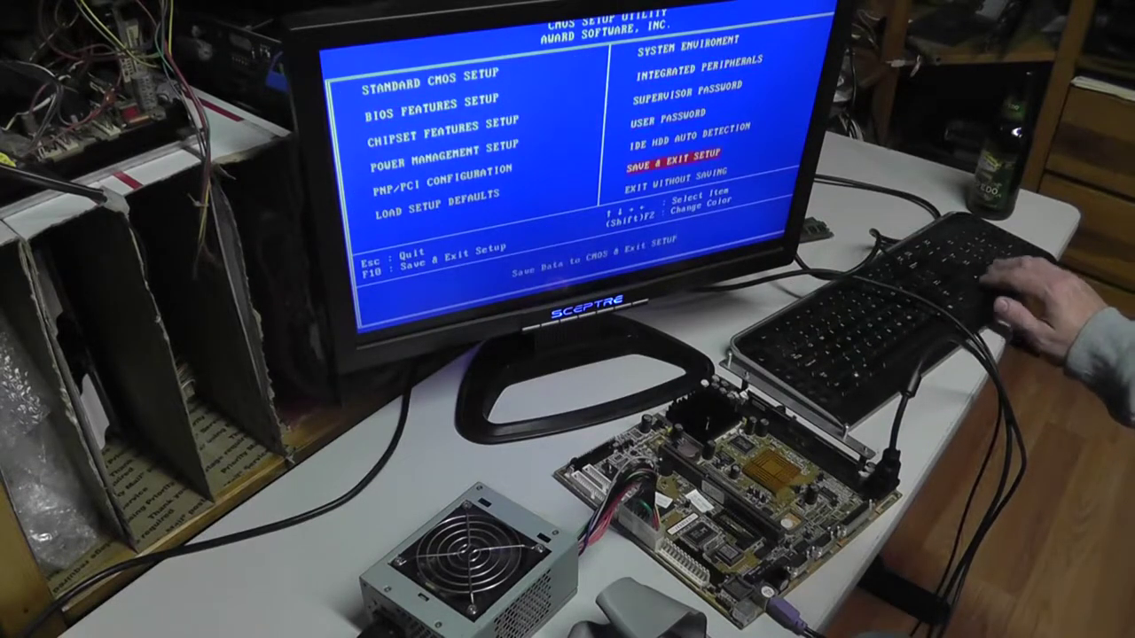
Choose Save & Exit Setup to save the settings to CMOS.
key("Return")
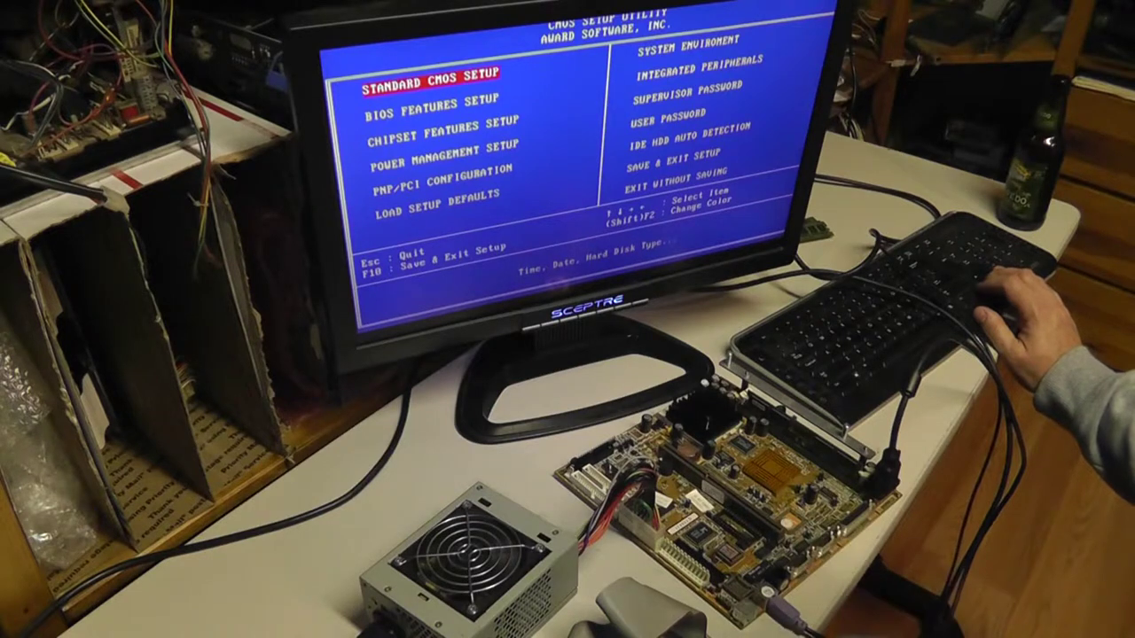
Enable External Cache in BIOS Features Setup and bring up the Save & Exit confirmation.
key("Down")
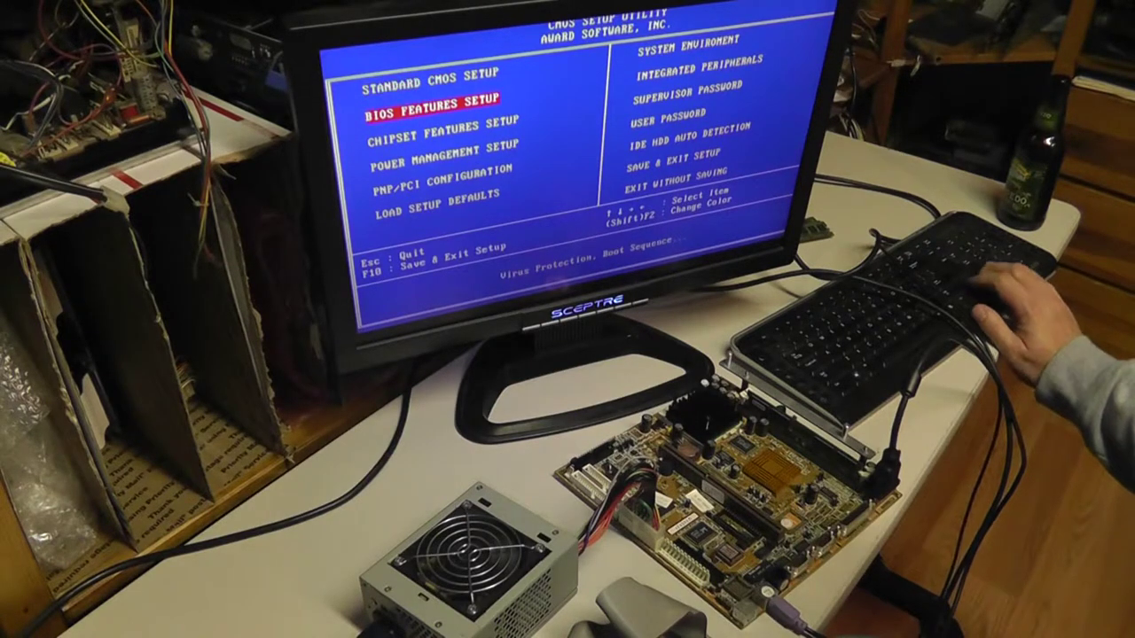
key("Return")
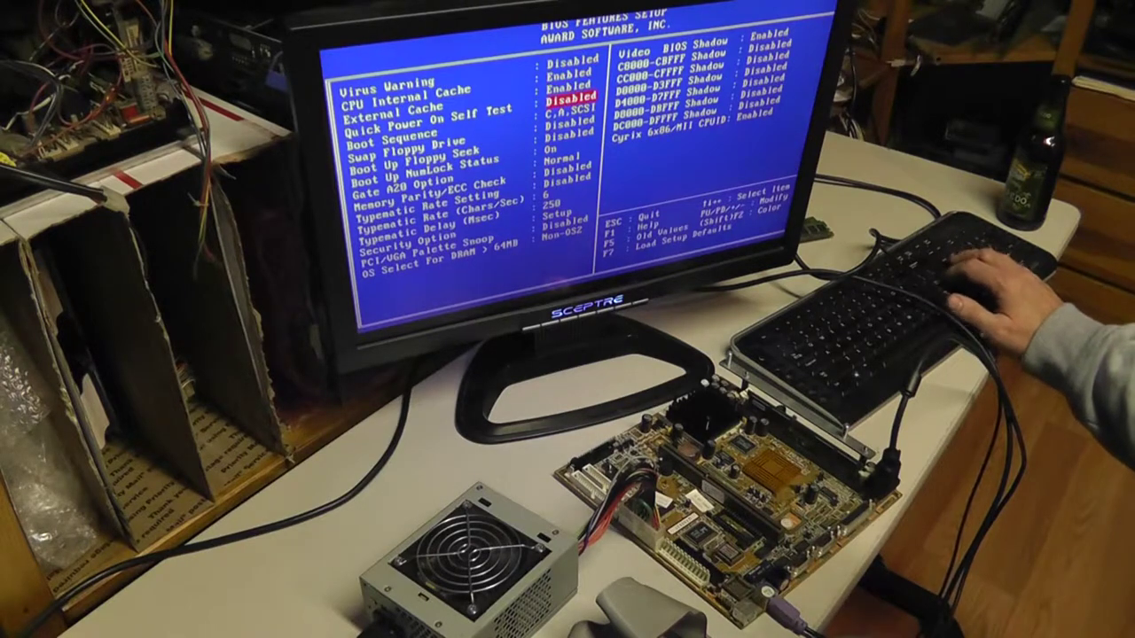
key("Page_Down")
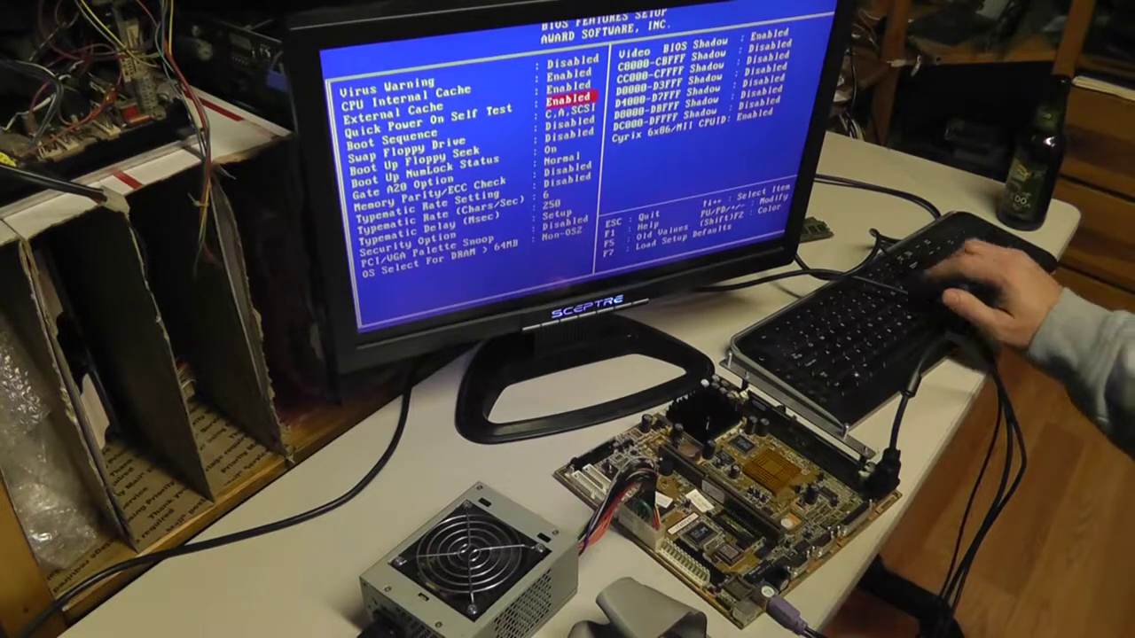
key("Escape")
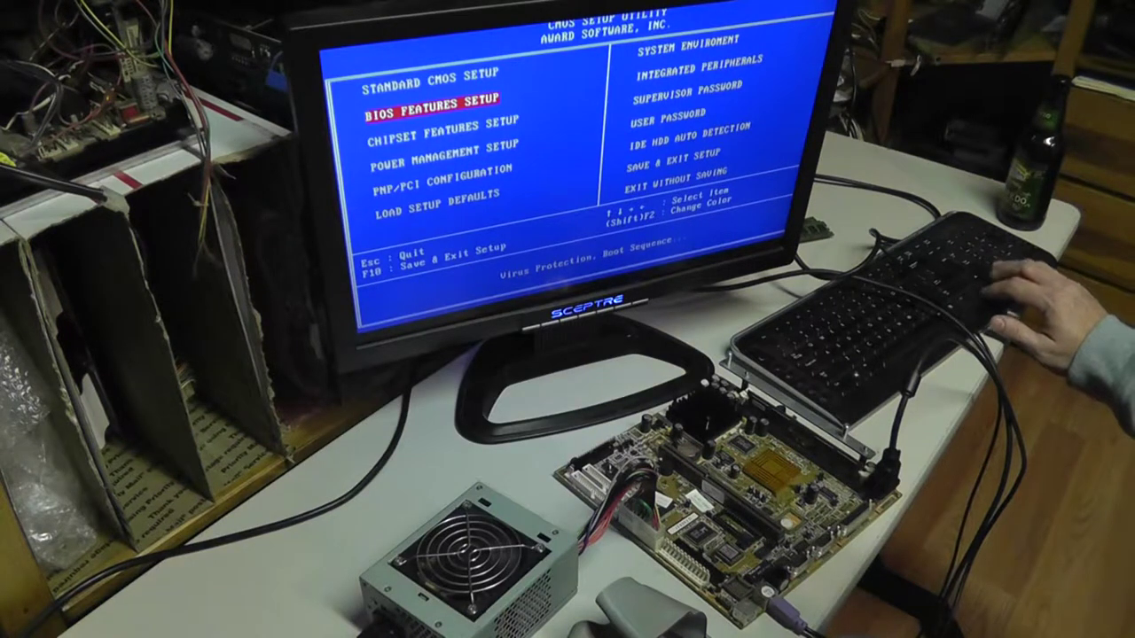
key("Right")
key("Down")
key("Down")
key("Down")
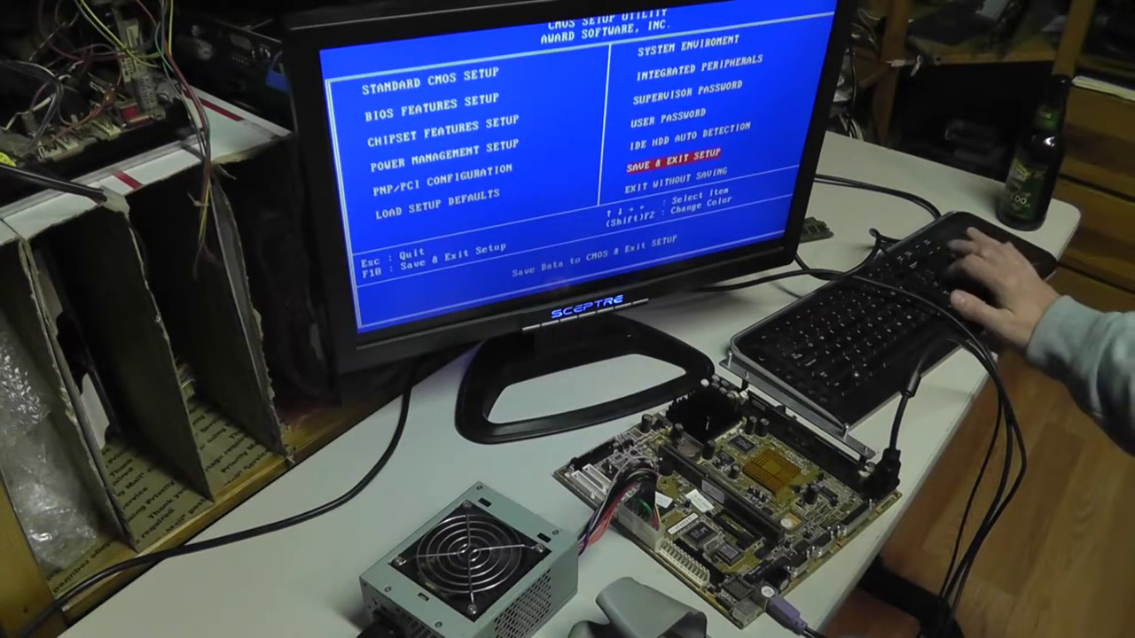
key("Return")
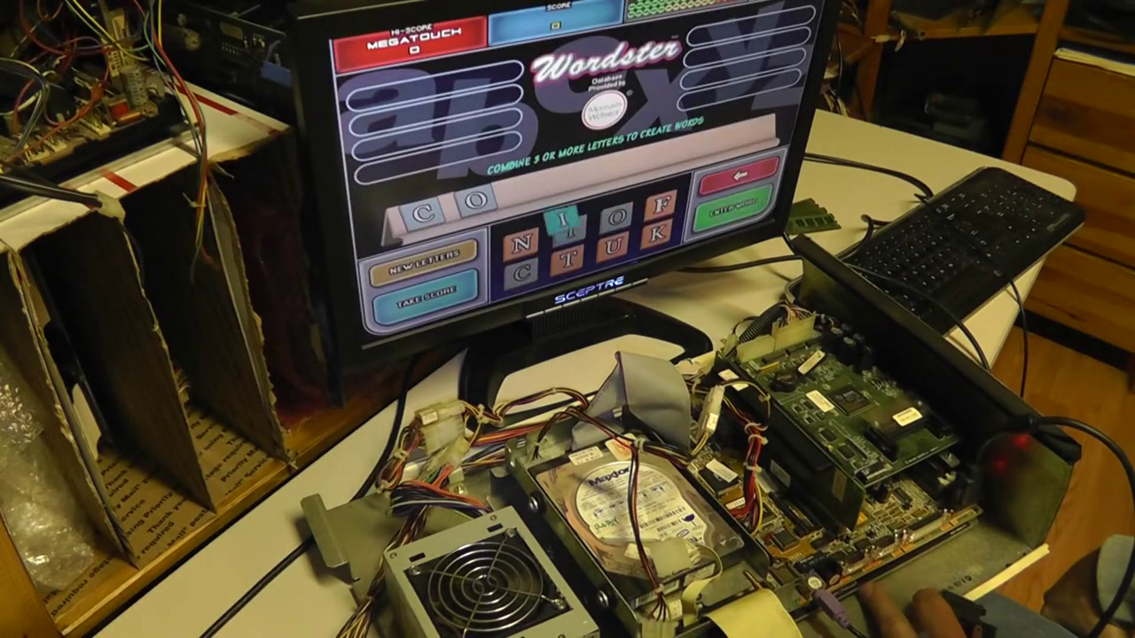
Complete and submit COIN with the N tile, then place K, U, N, F for FUNK.
left_click(524, 247)
left_click(729, 211)
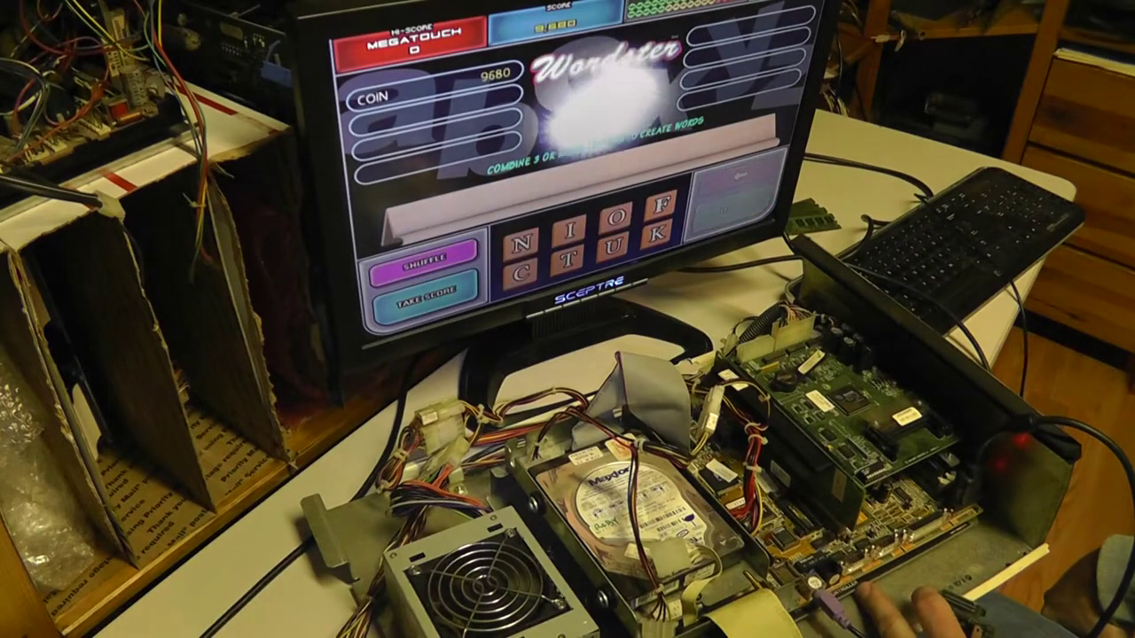
left_click(656, 234)
left_click(612, 246)
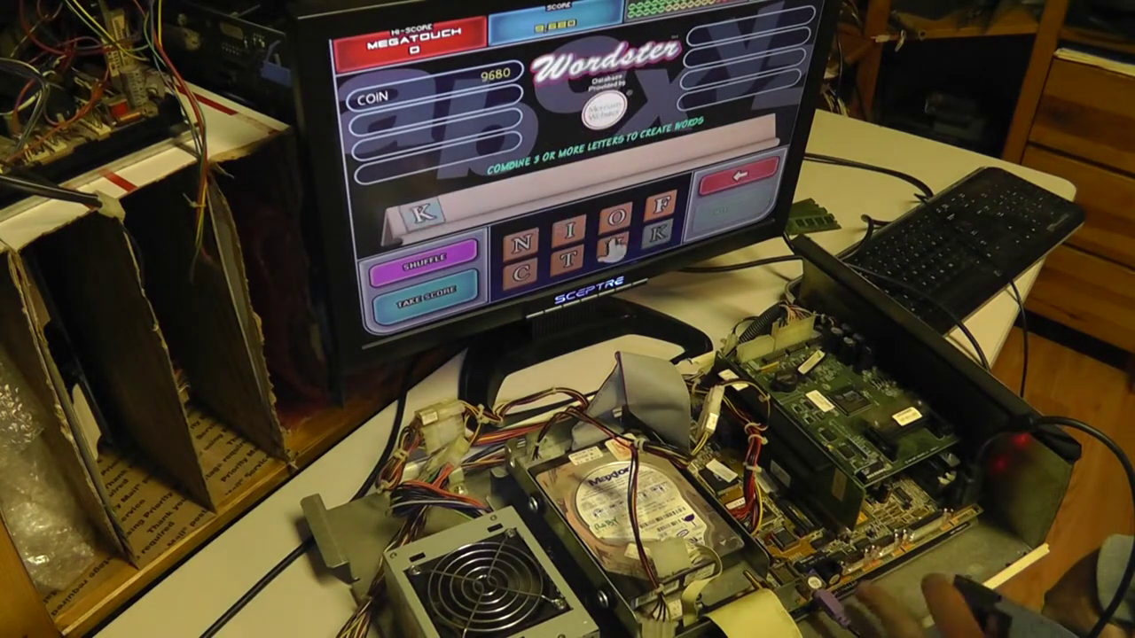
left_click(521, 244)
left_click(661, 206)
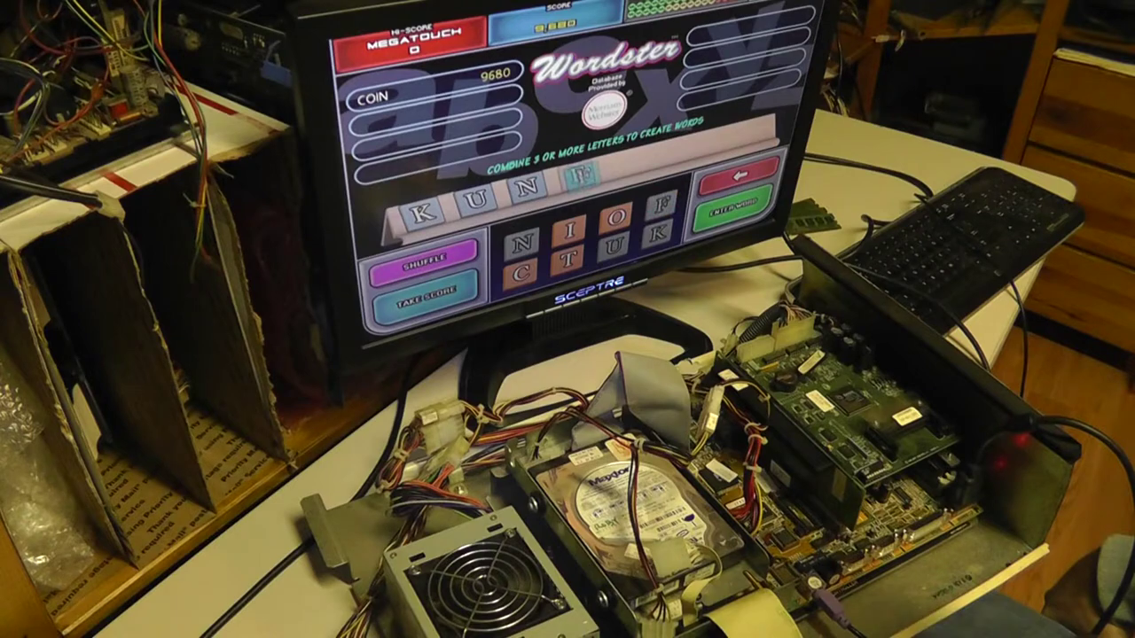